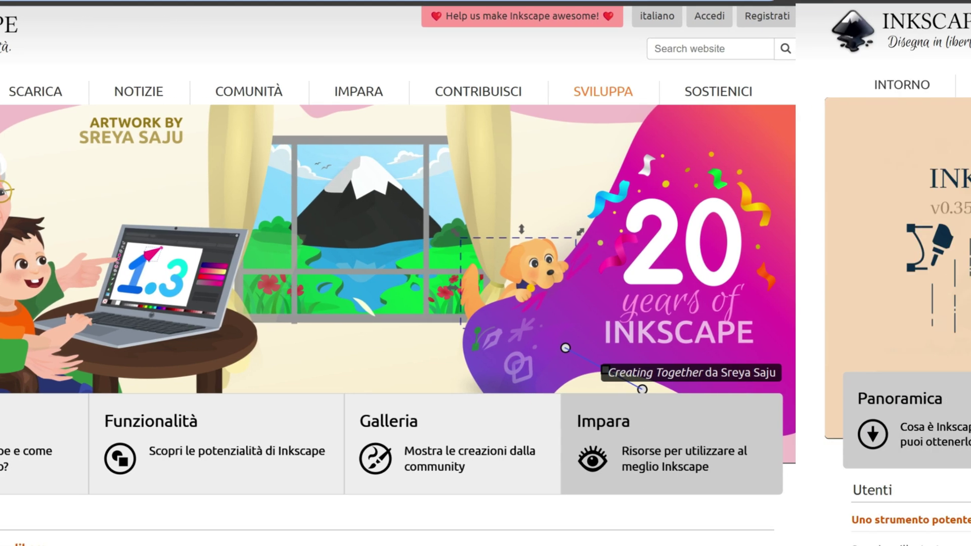
Browse the Italian Inkscape site and fetch the Inkscape 1.4 Windows 64-bit msi installer
scroll(304, 404, "down", 6)
scroll(182, 429, "down", 3)
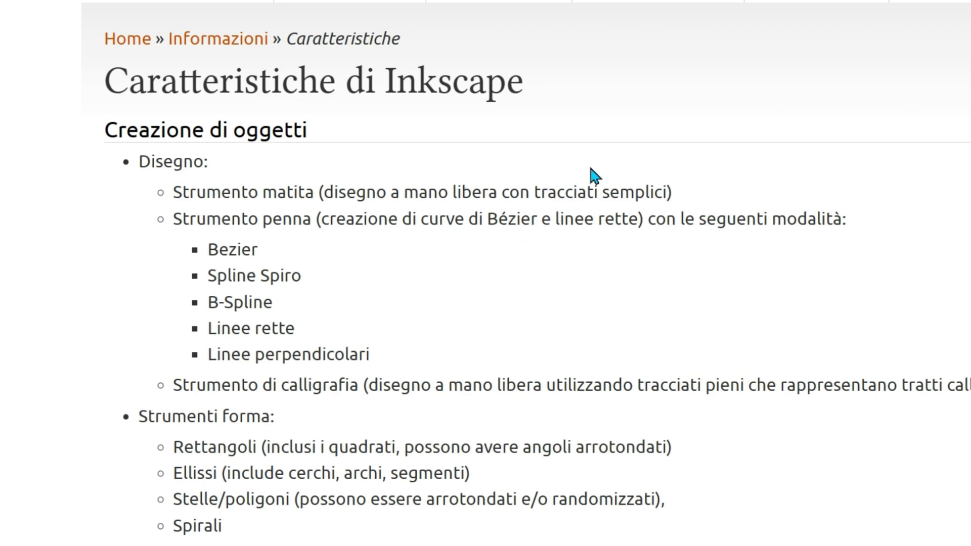
scroll(445, 288, "down", 5)
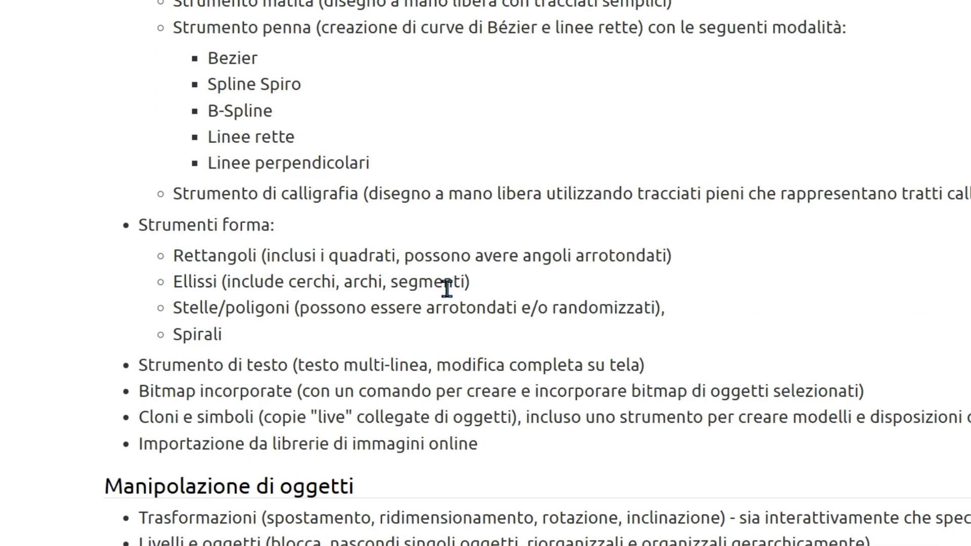
scroll(448, 289, "up", 4)
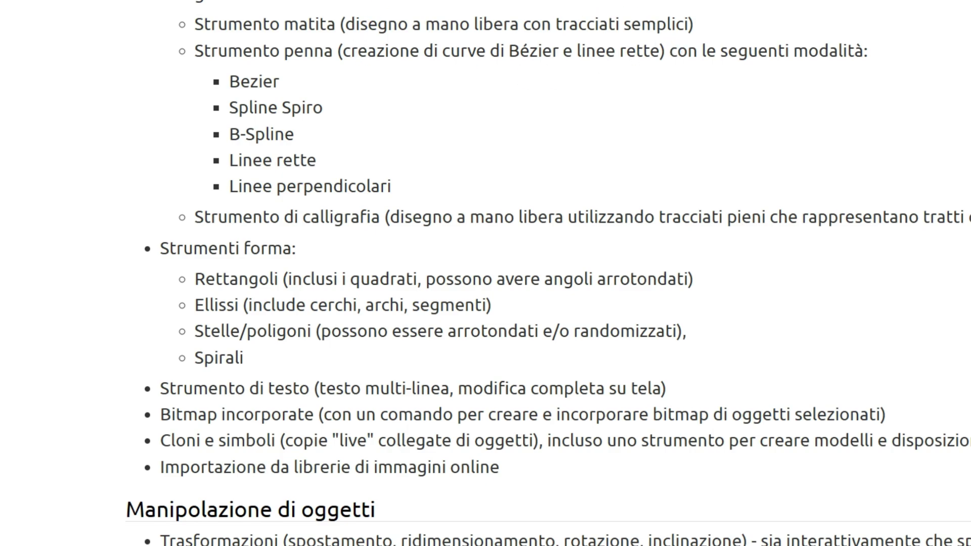
scroll(467, 123, "down", 1)
scroll(467, 122, "down", 3)
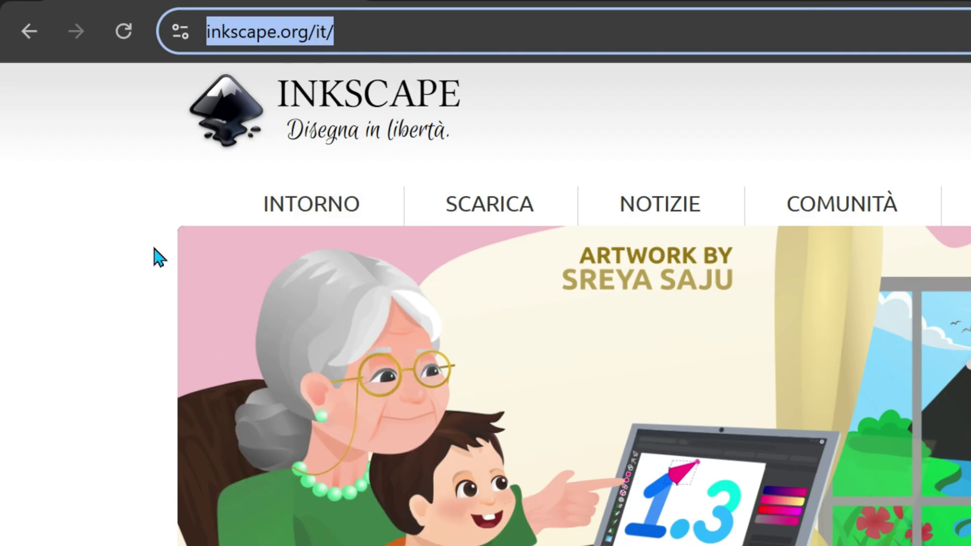
left_click(95, 241)
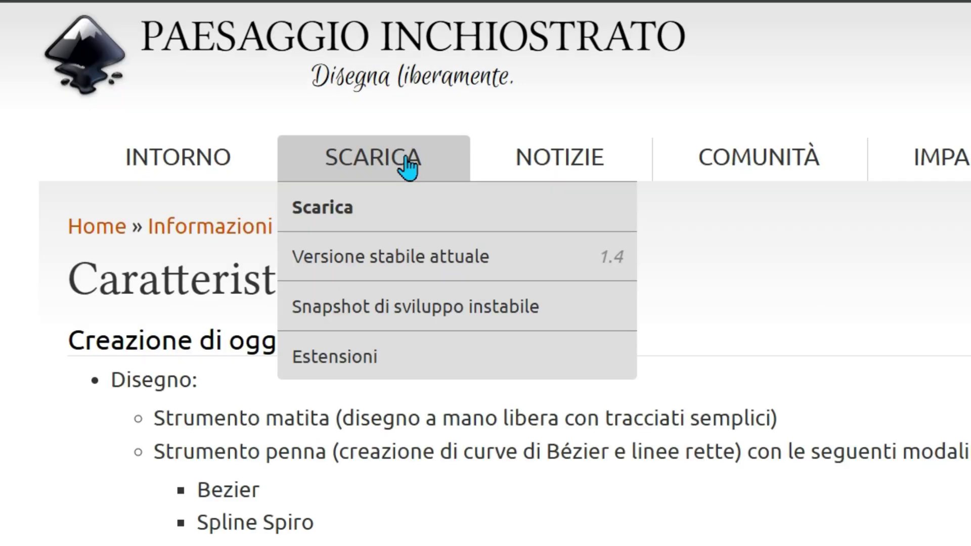
left_click(403, 222)
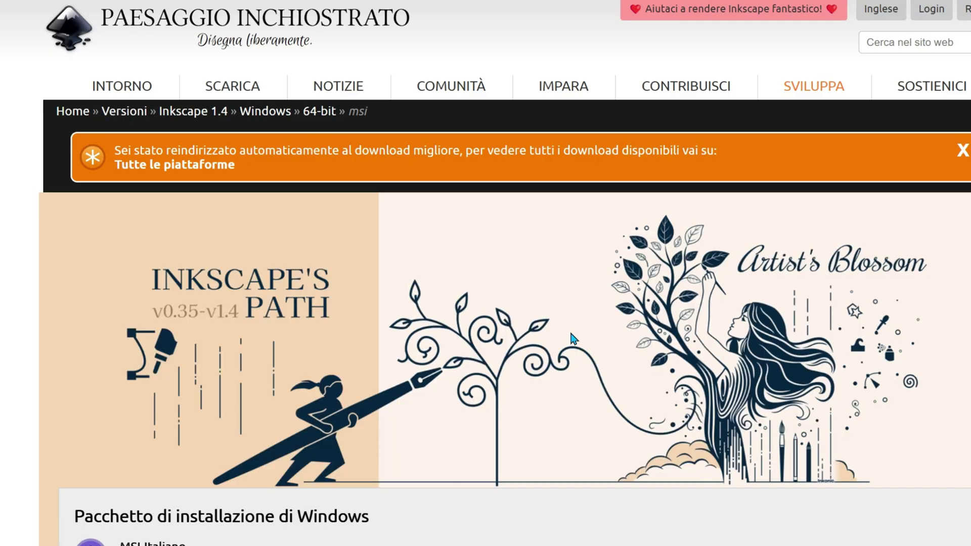
scroll(607, 354, "down", 2)
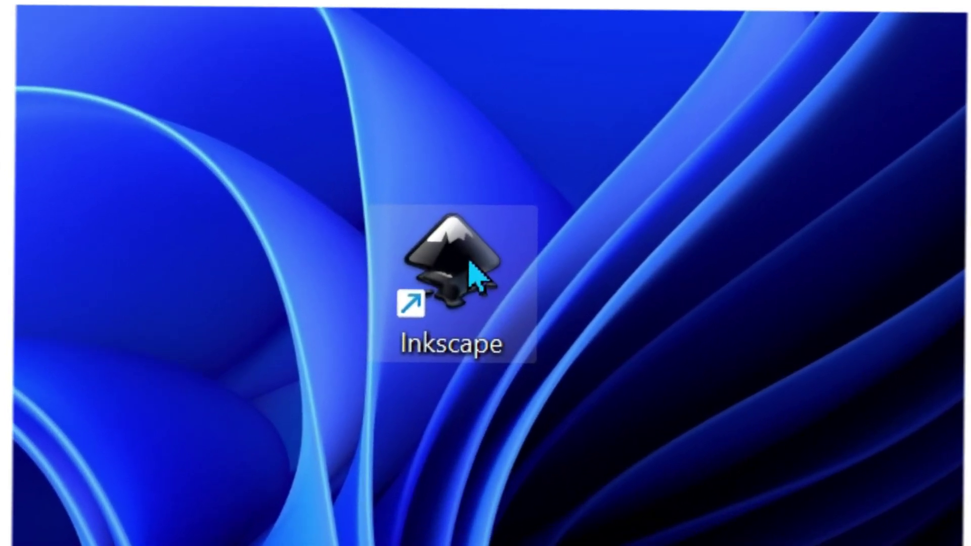
Launch Inkscape 1.4 from its shortcut in File Explorer
double_click(471, 263)
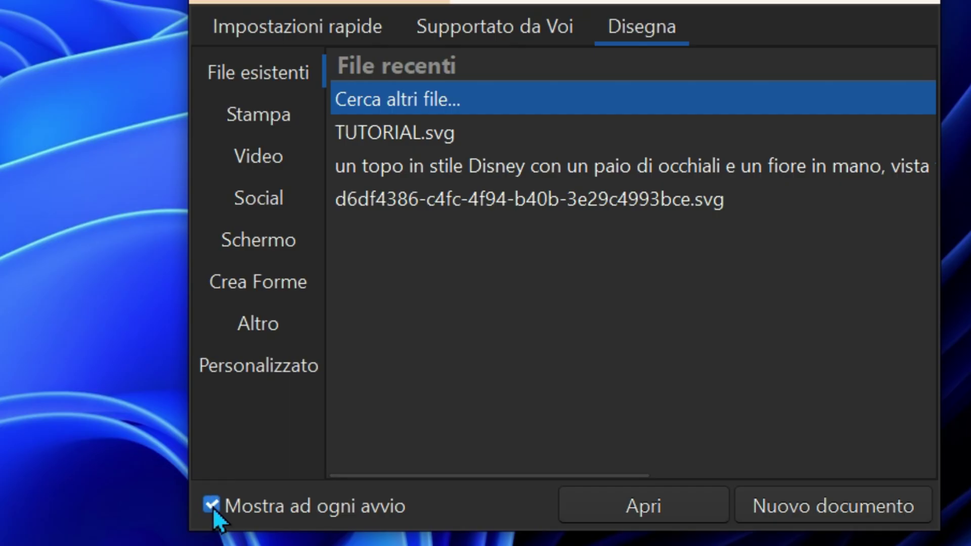
In Impostazioni rapide, set Tela to Bianco and review the Tastiera shortcut schemes
left_click(211, 505)
left_click(210, 505)
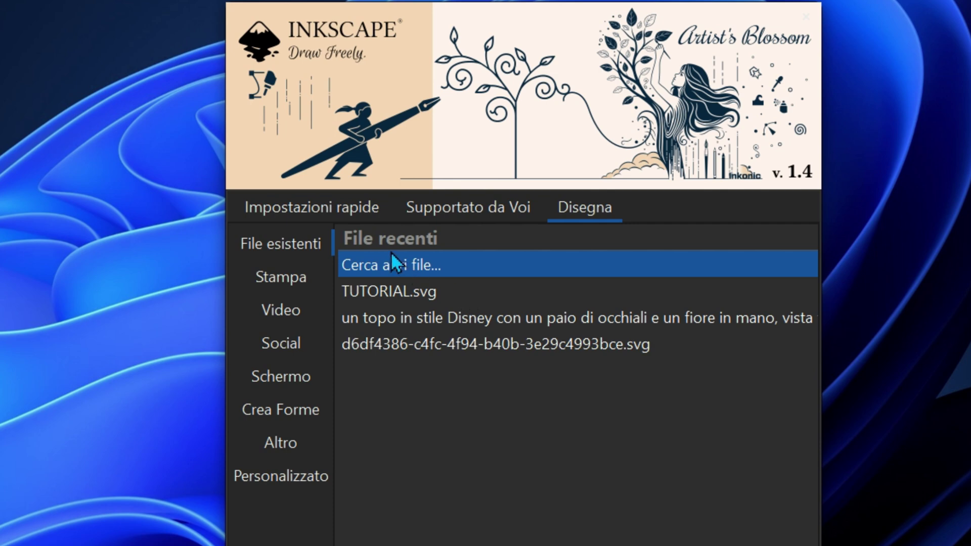
left_click(332, 202)
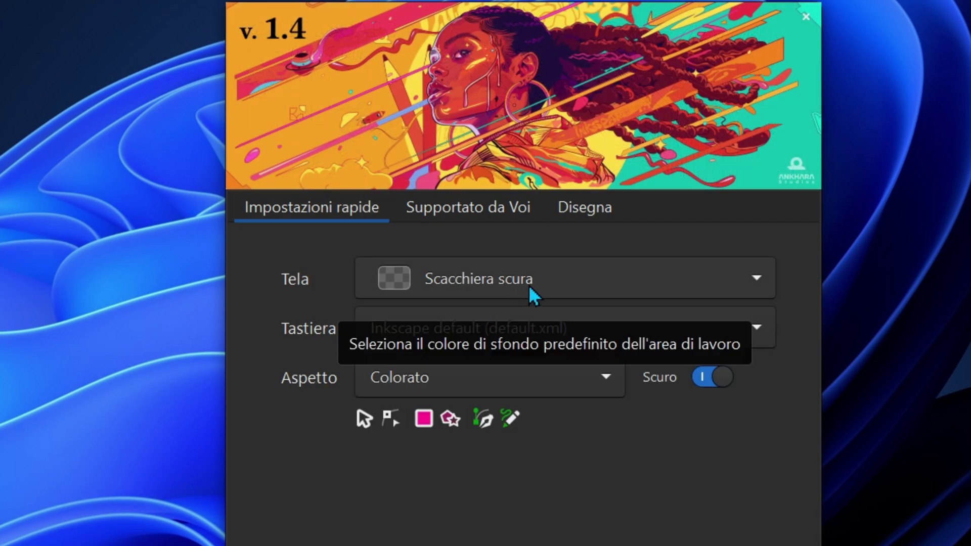
left_click(542, 278)
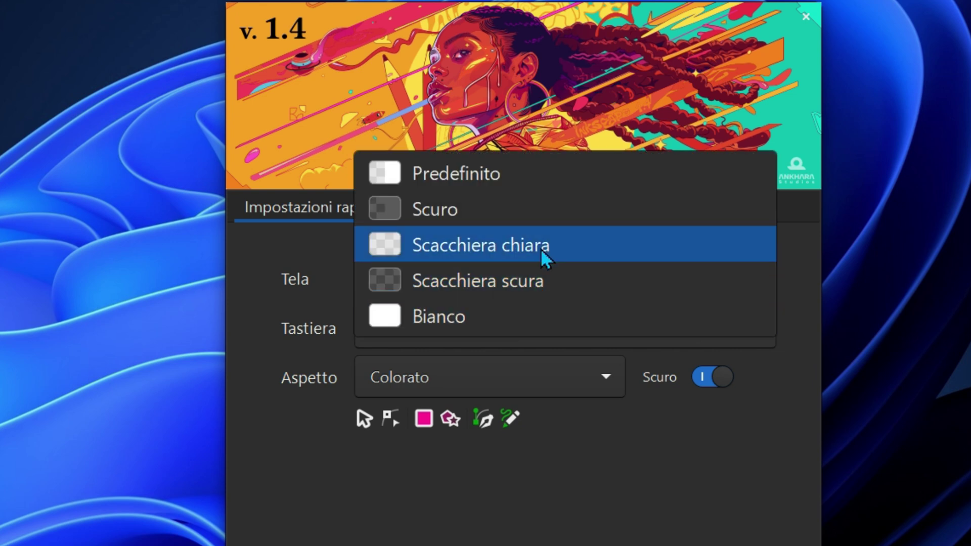
left_click(533, 326)
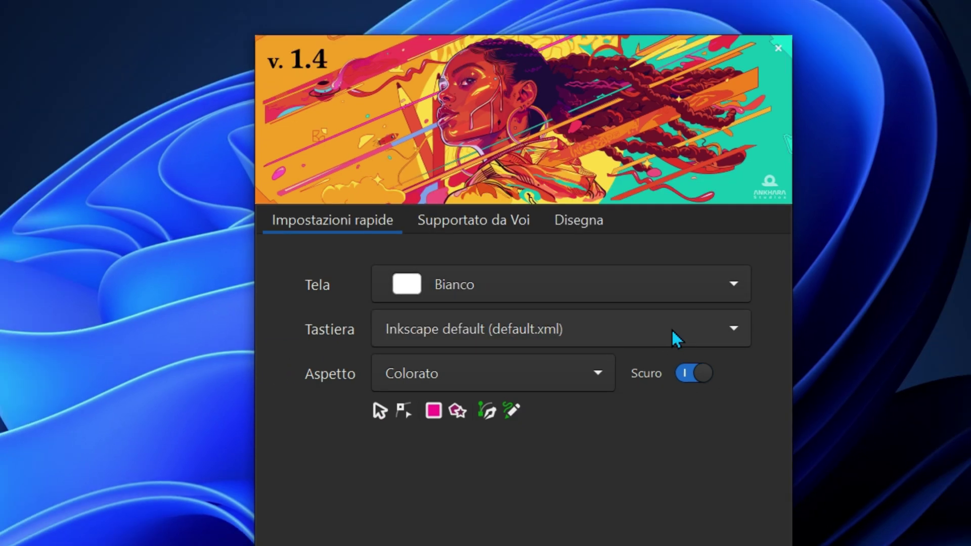
left_click(674, 338)
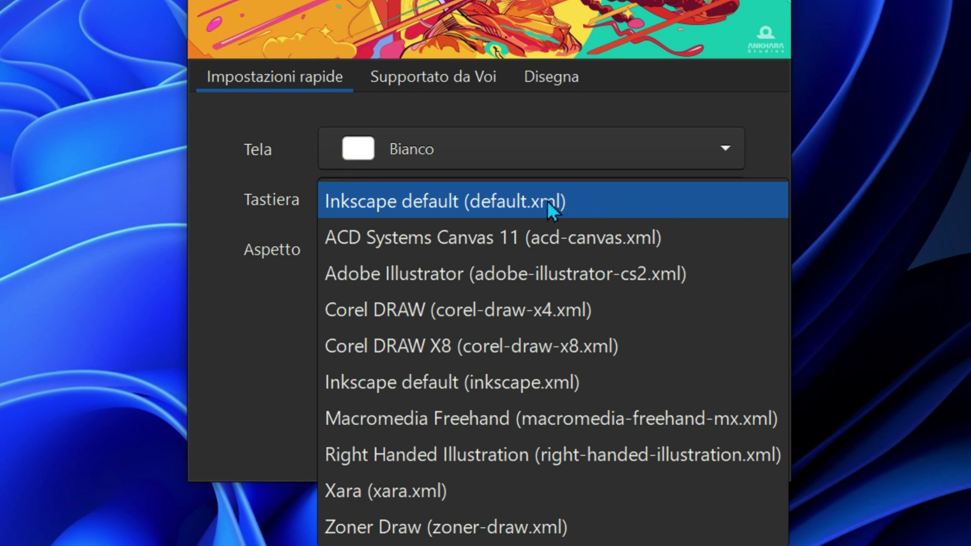
left_click(528, 200)
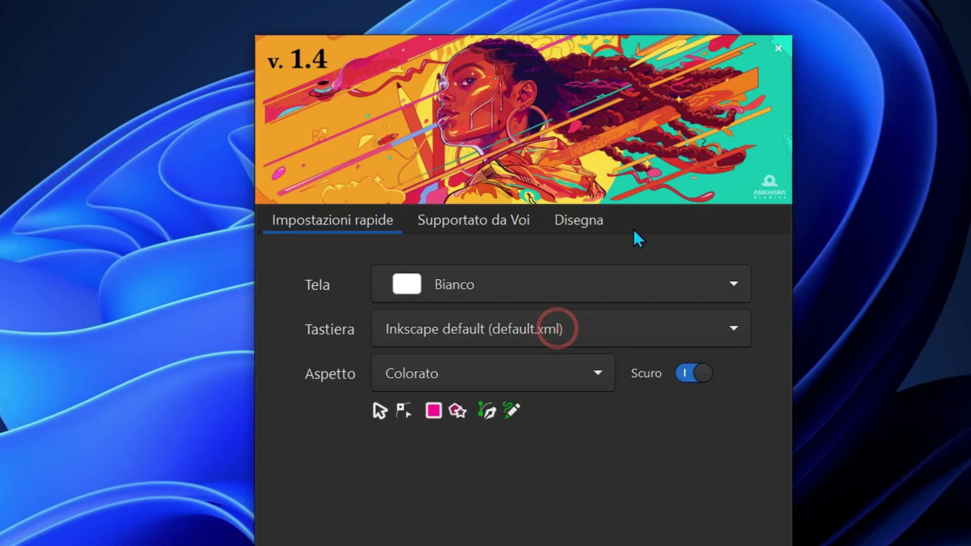
left_click(600, 373)
left_click(564, 402)
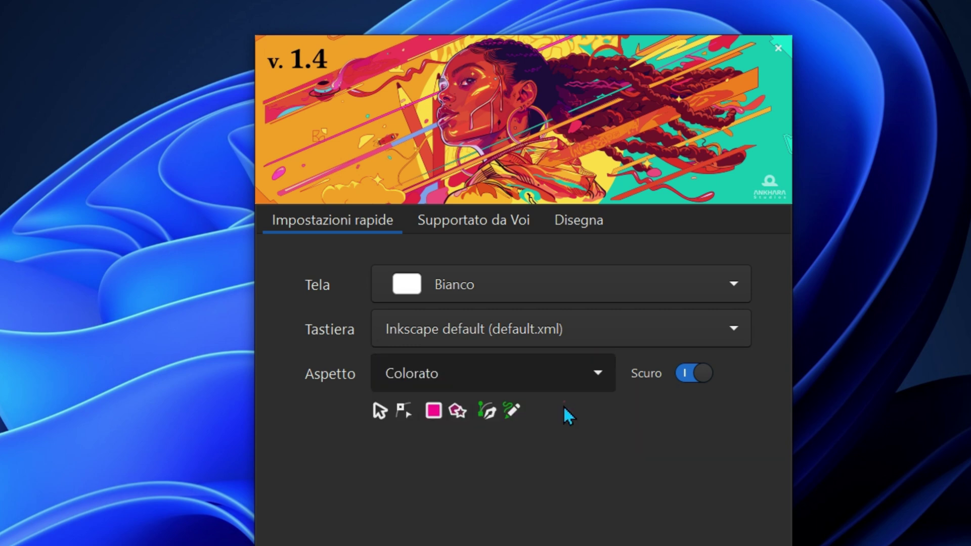
left_click(516, 375)
left_click(508, 408)
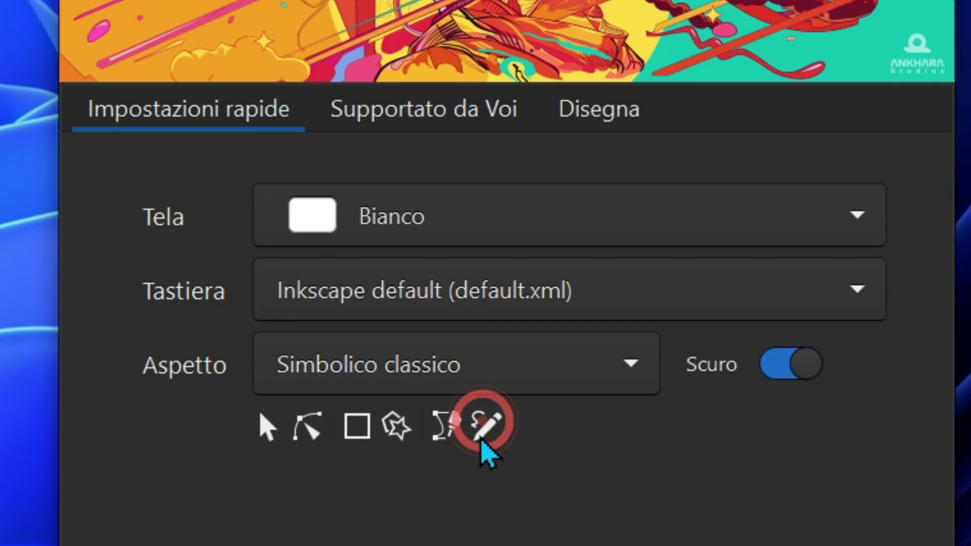
left_click(567, 360)
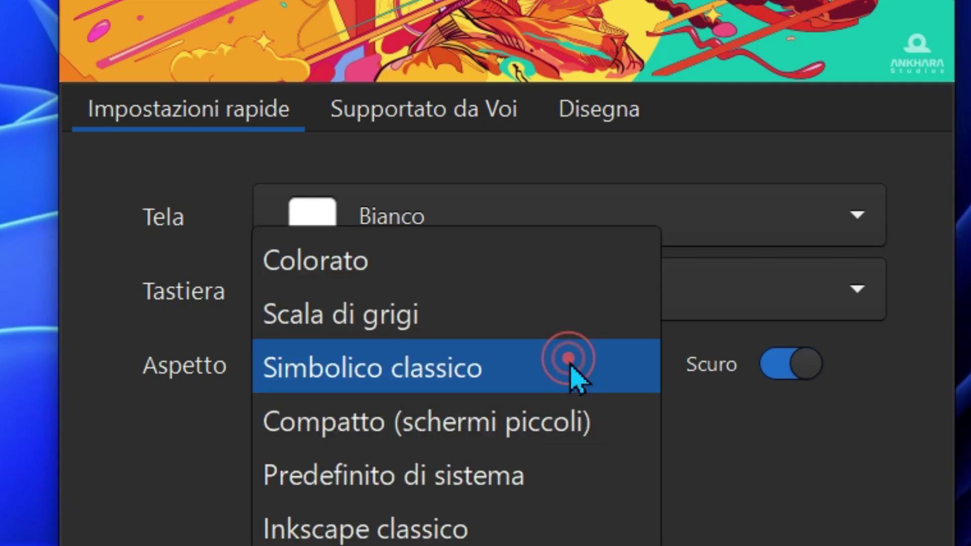
left_click(561, 445)
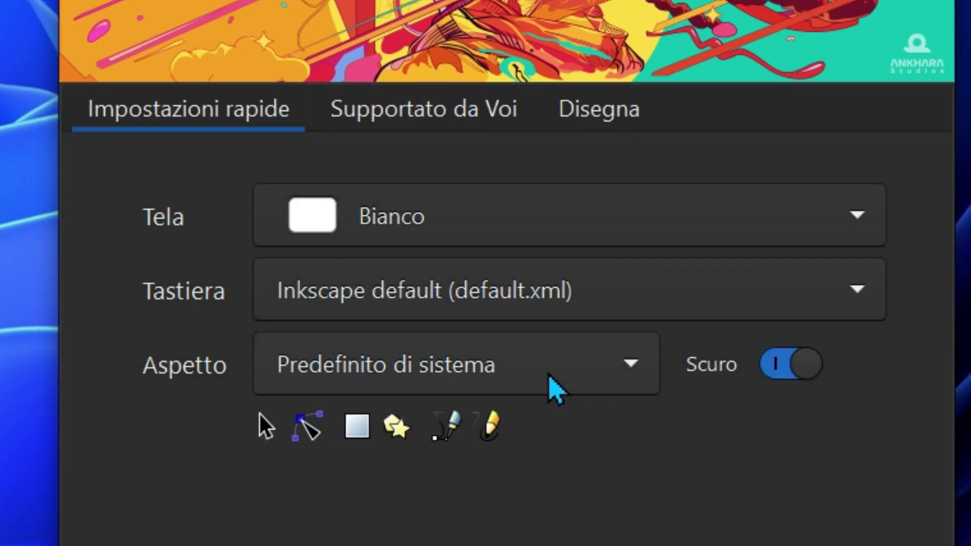
left_click(570, 374)
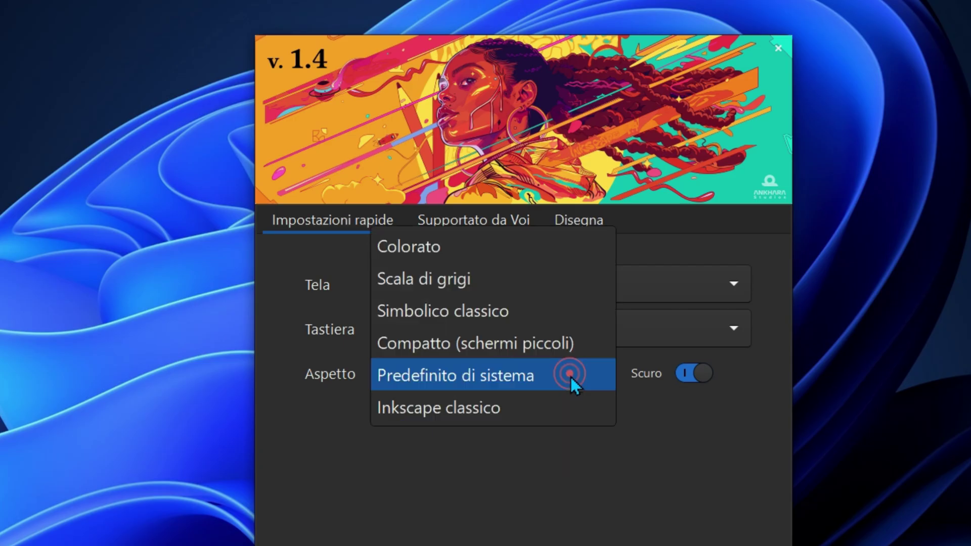
left_click(550, 408)
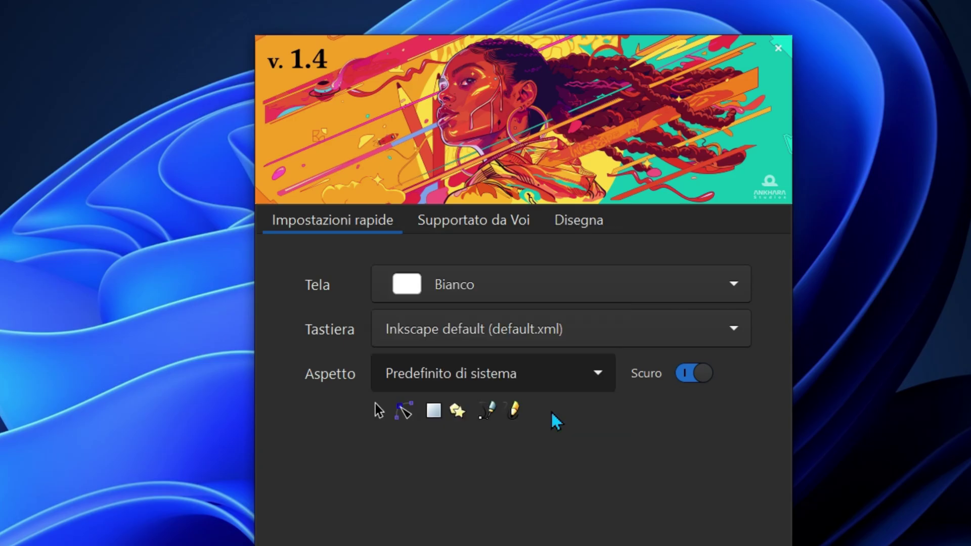
left_click(558, 374)
left_click(503, 220)
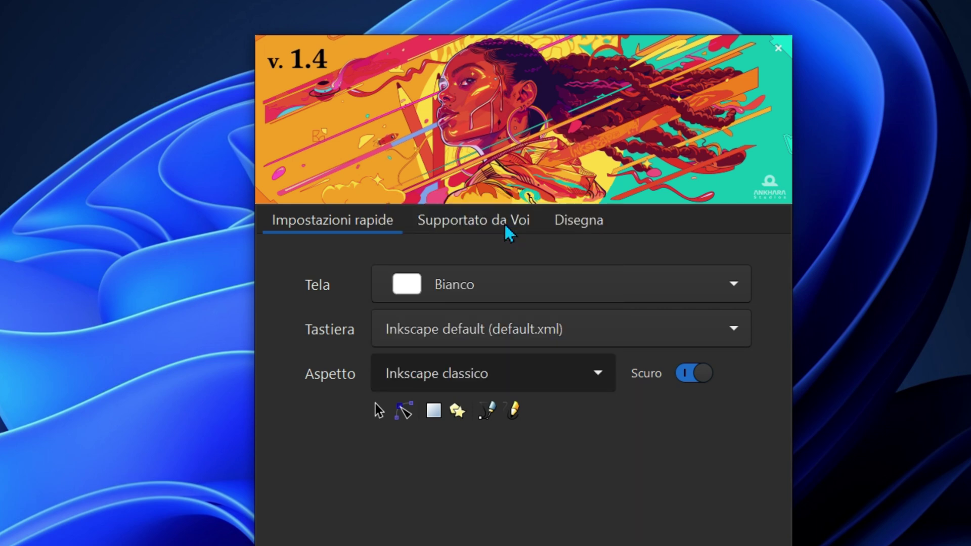
left_click(641, 440)
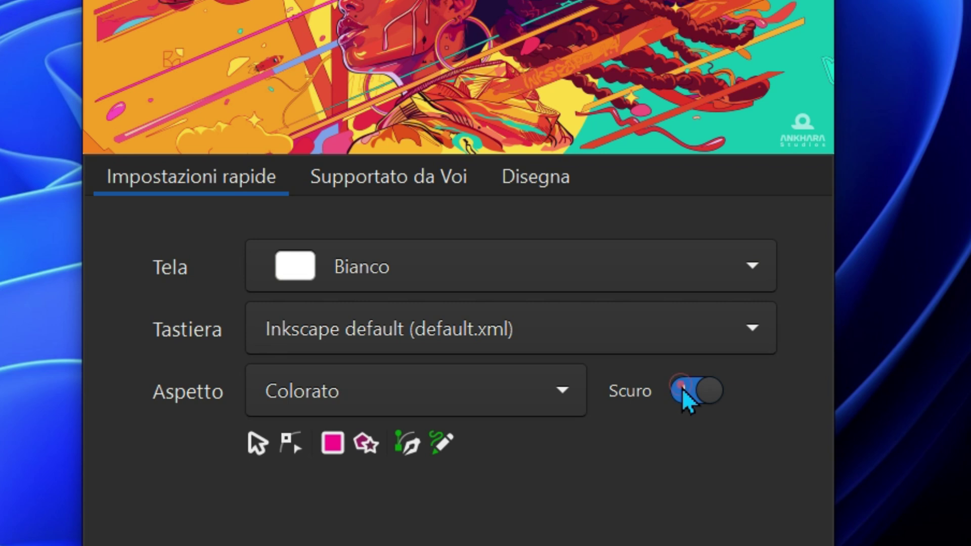
left_click(682, 389)
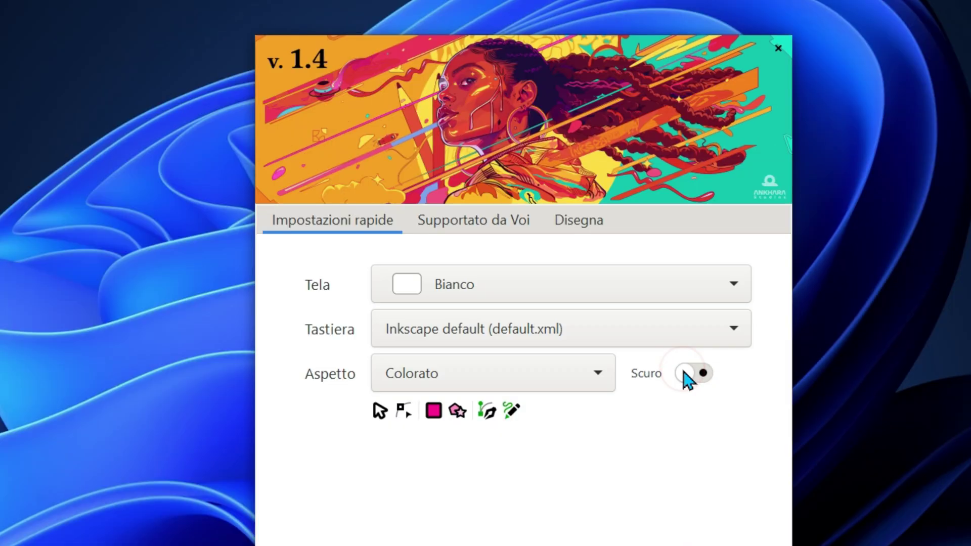
left_click(690, 377)
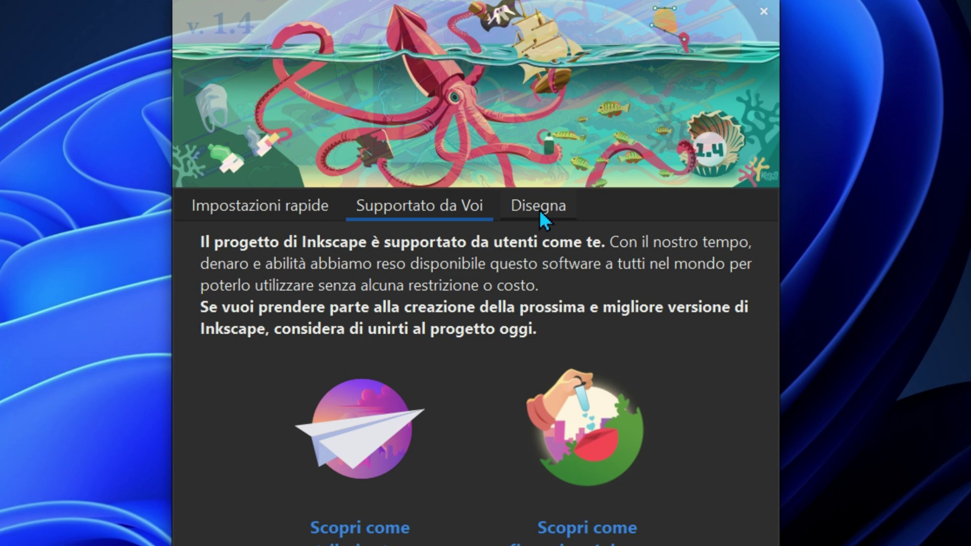
Show the Disegna page listing recent files such as TUTORIAL.svg
left_click(543, 209)
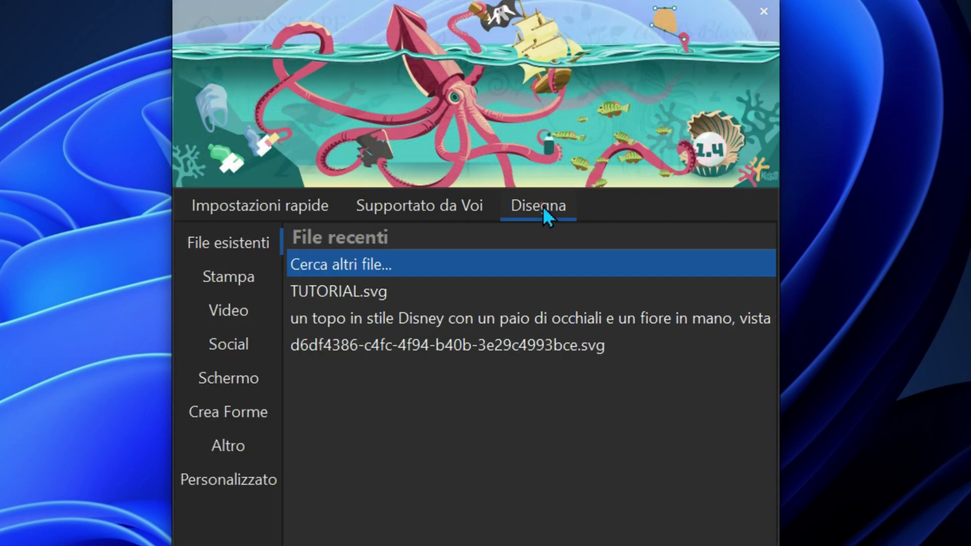
left_click(542, 206)
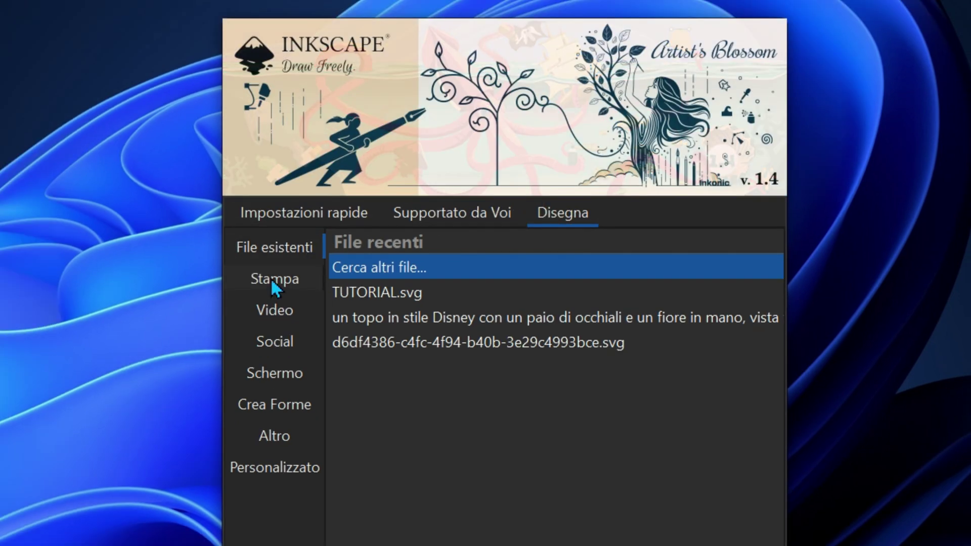
Browse the Stampa, Video and Social template categories
left_click(272, 281)
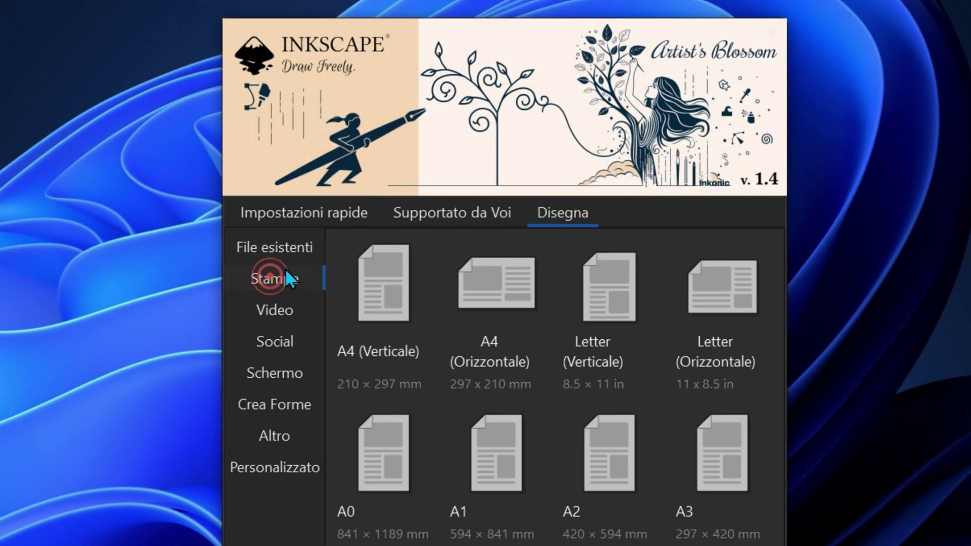
left_click_drag(782, 329, 784, 531)
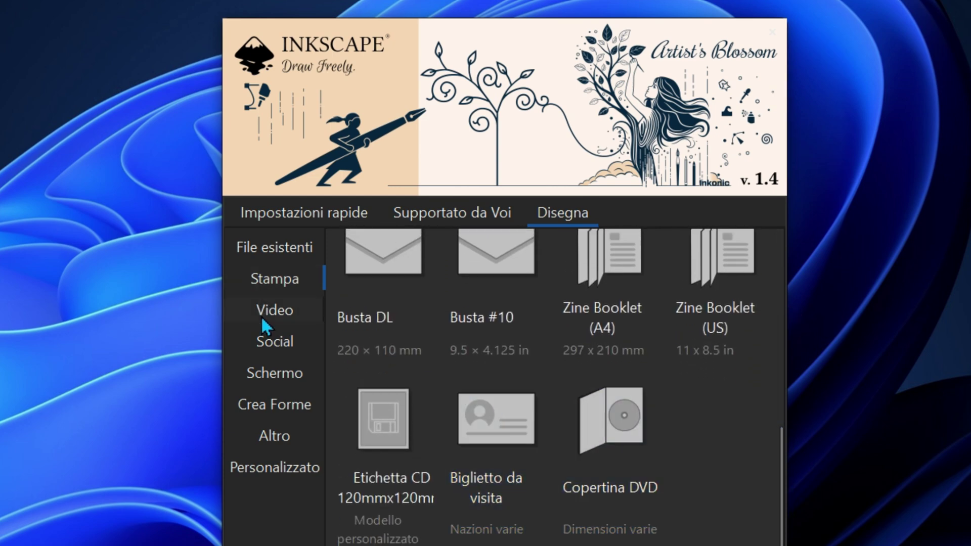
left_click(262, 310)
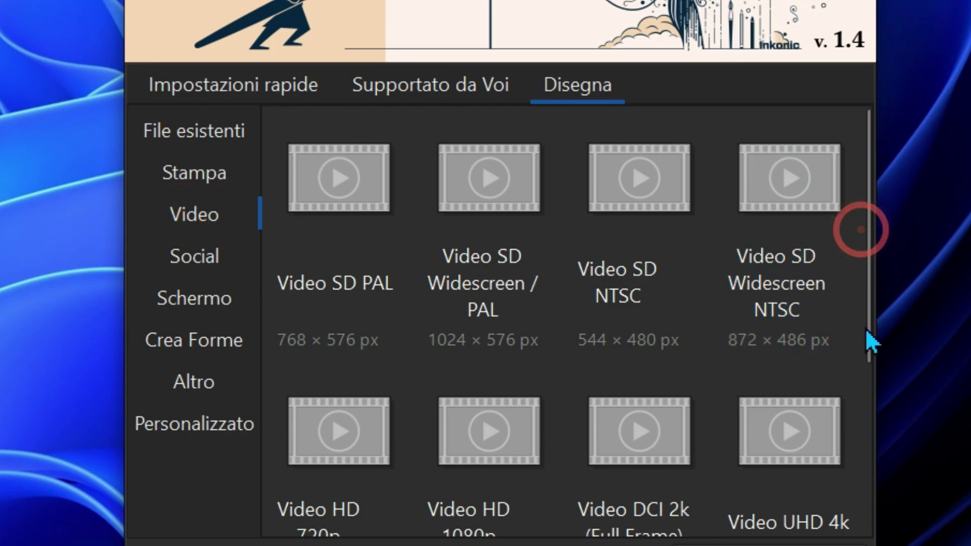
left_click_drag(867, 329, 867, 490)
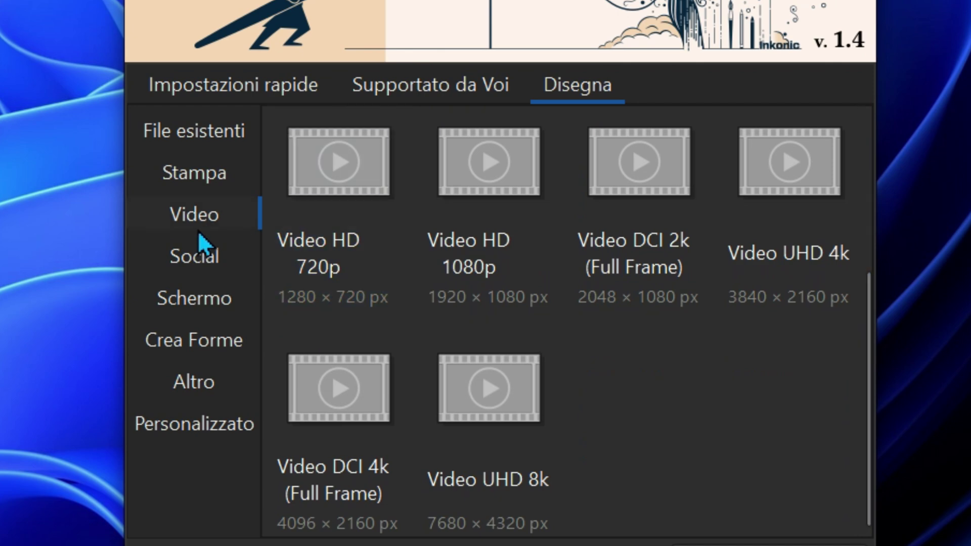
left_click(196, 253)
left_click_drag(864, 234, 876, 420)
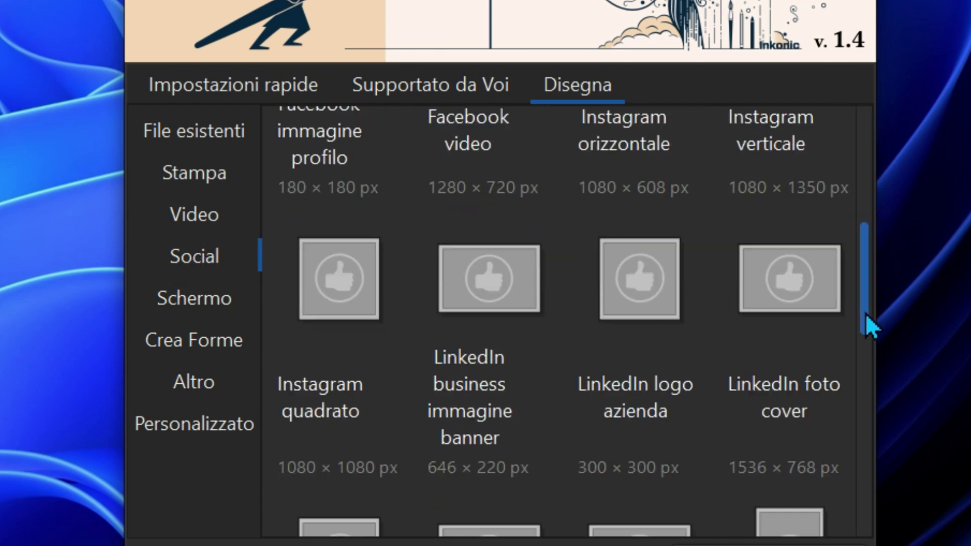
Check the Schermo and Crea Forme templates, then create a new A4 document from Stampa
left_click(270, 372)
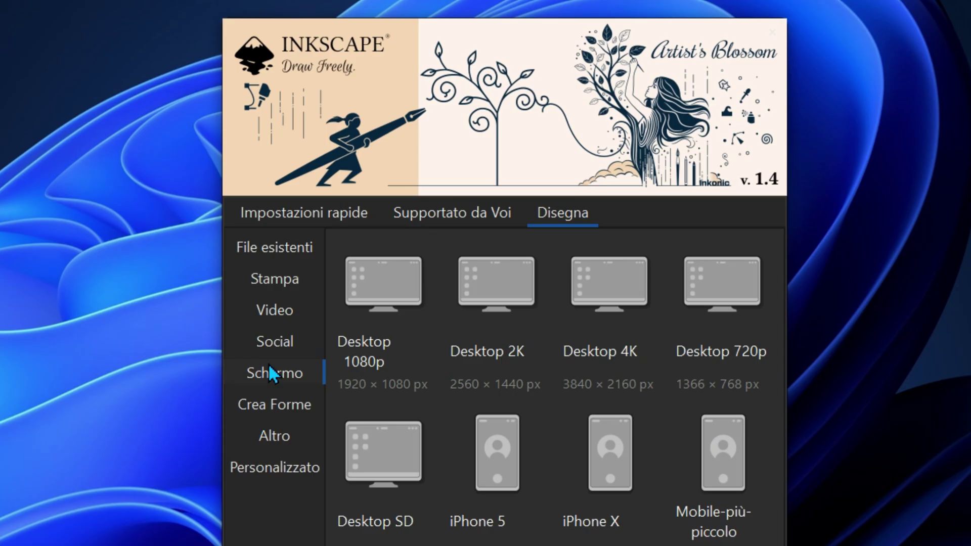
scroll(703, 433, "down", 3)
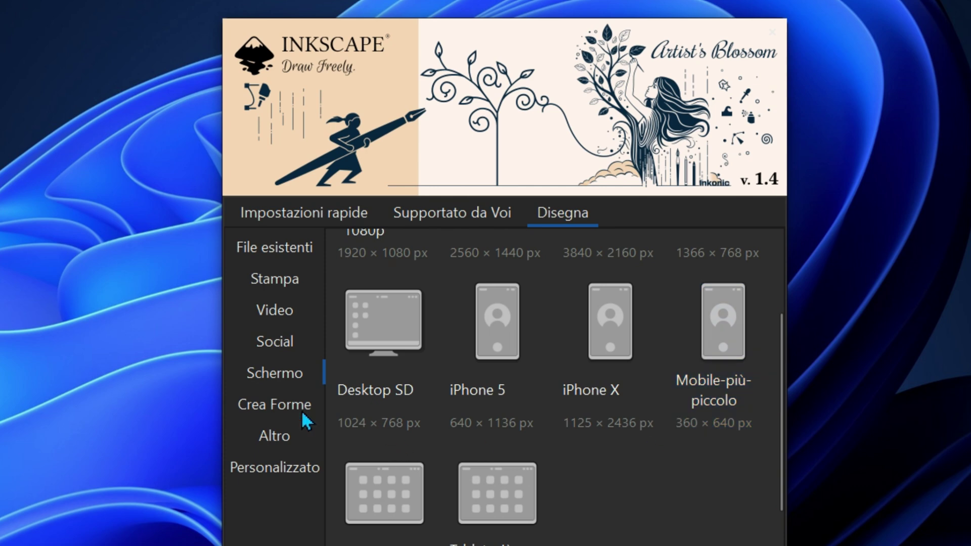
left_click(280, 404)
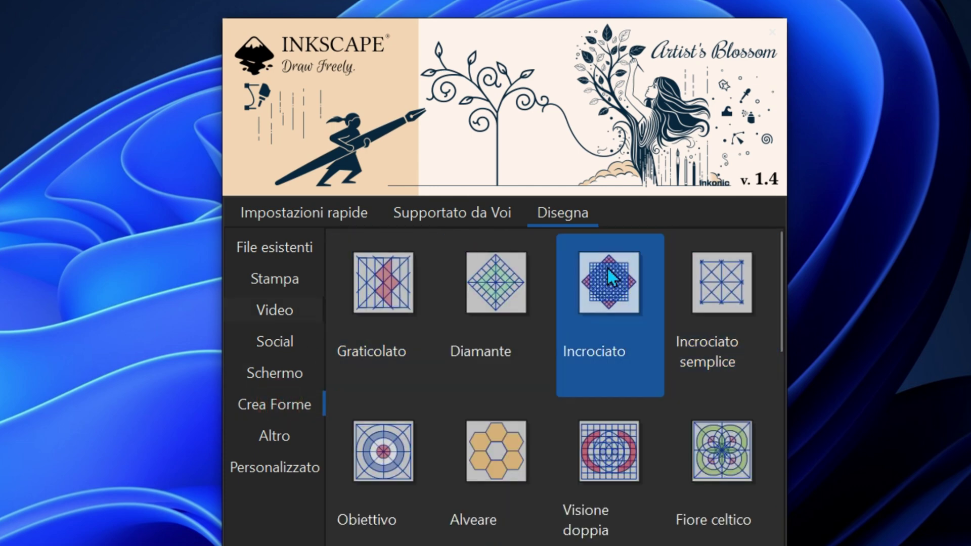
left_click(281, 265)
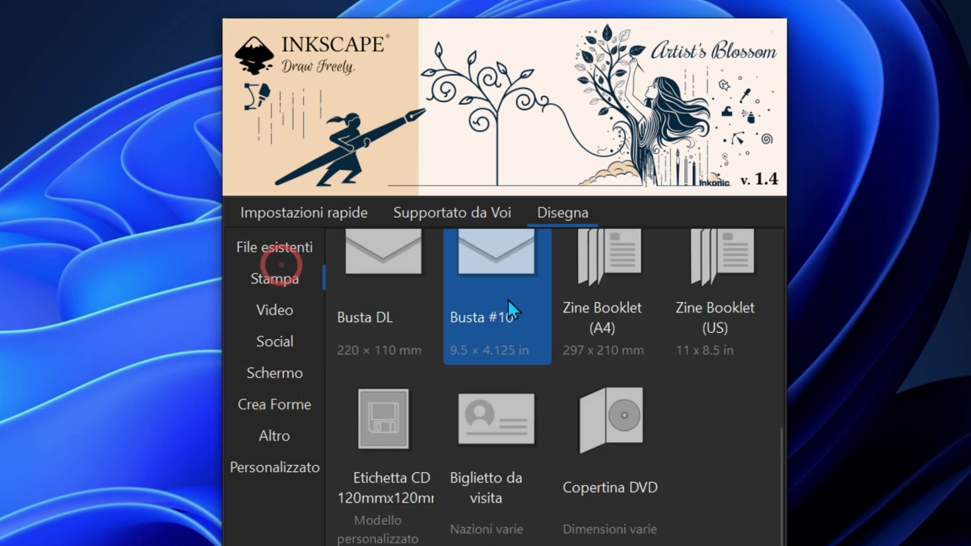
scroll(561, 286, "up", 3)
scroll(569, 281, "up", 3)
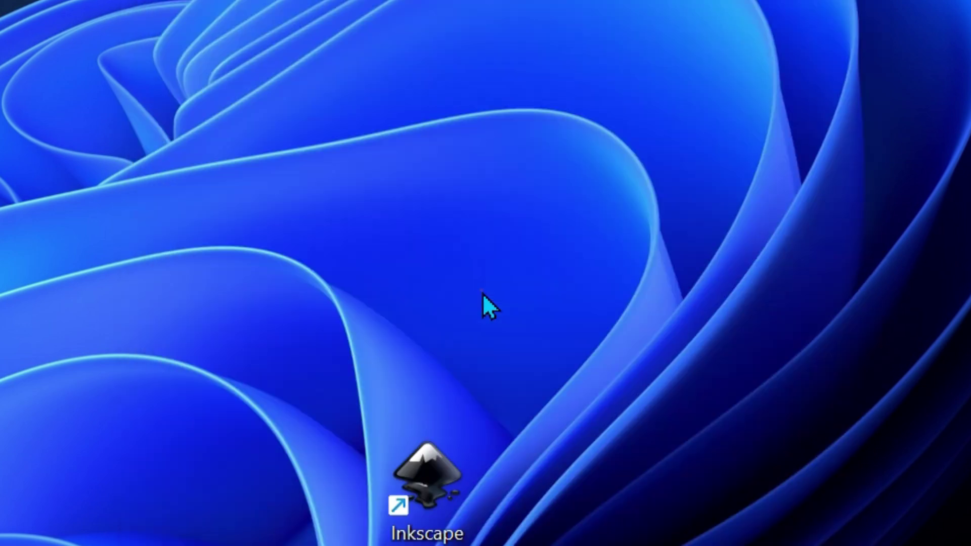
left_click(480, 291)
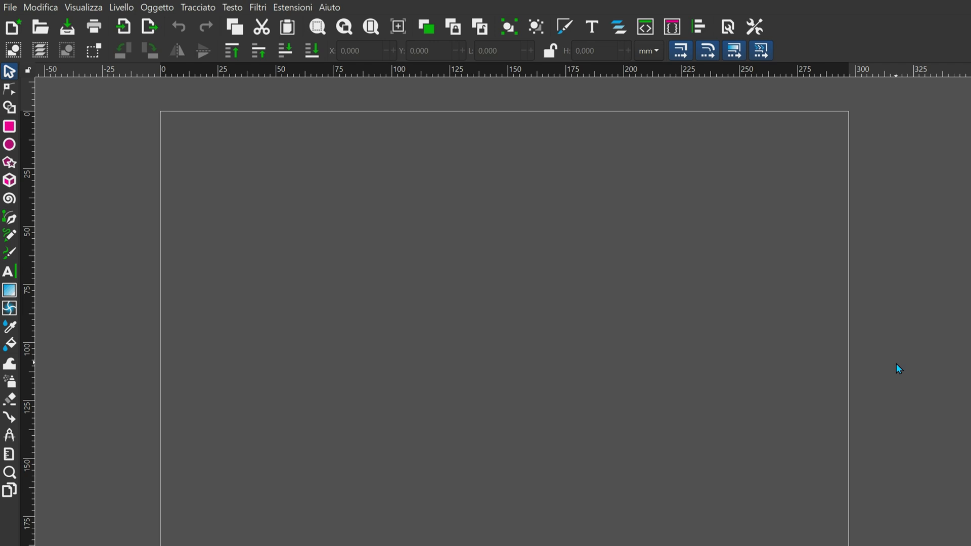
Look through the File menu, then scroll around the empty A4 page
left_click(11, 7)
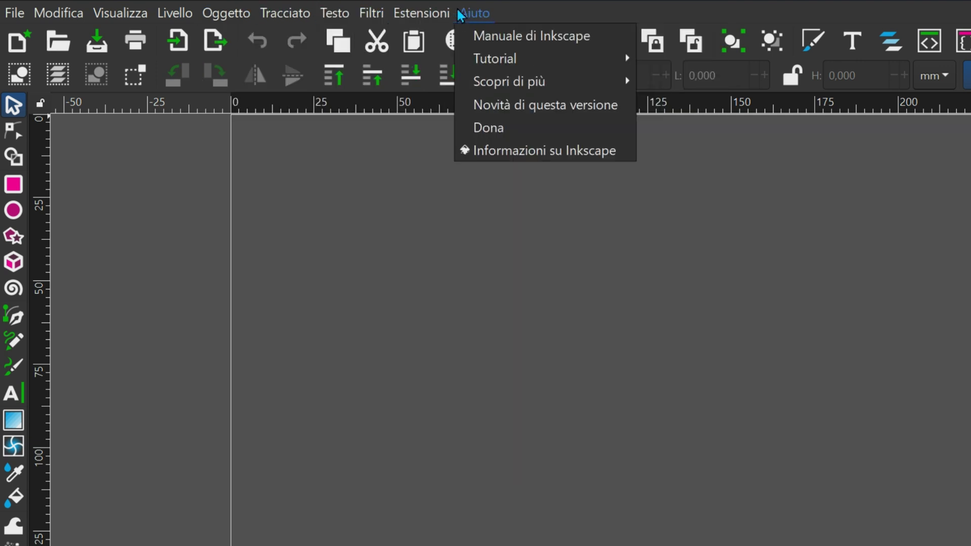
left_click(249, 396)
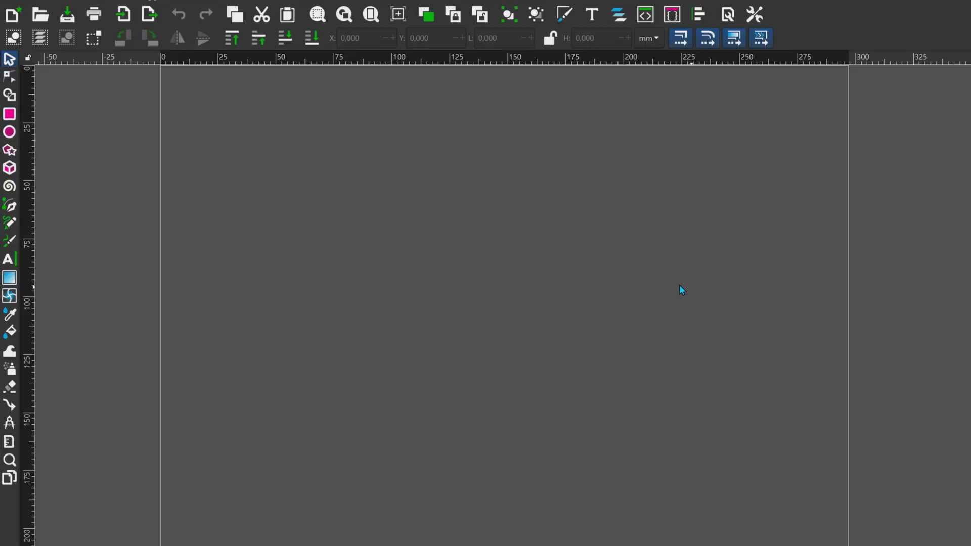
scroll(620, 269, "up", 2)
scroll(582, 269, "down", 2)
scroll(581, 269, "up", 2)
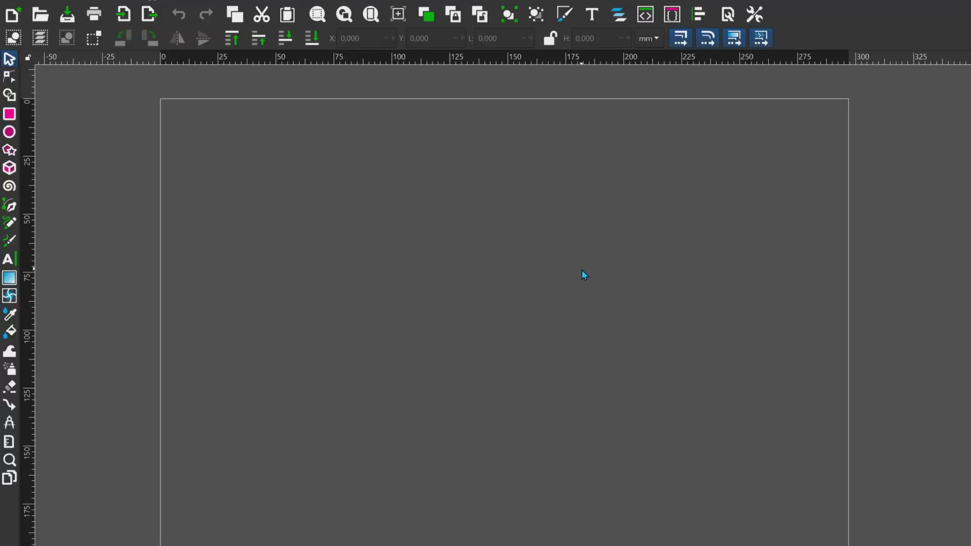
scroll(581, 269, "down", 2)
scroll(348, 205, "up", 2)
scroll(486, 325, "down", 1)
scroll(488, 329, "down", 2)
scroll(487, 333, "up", 1)
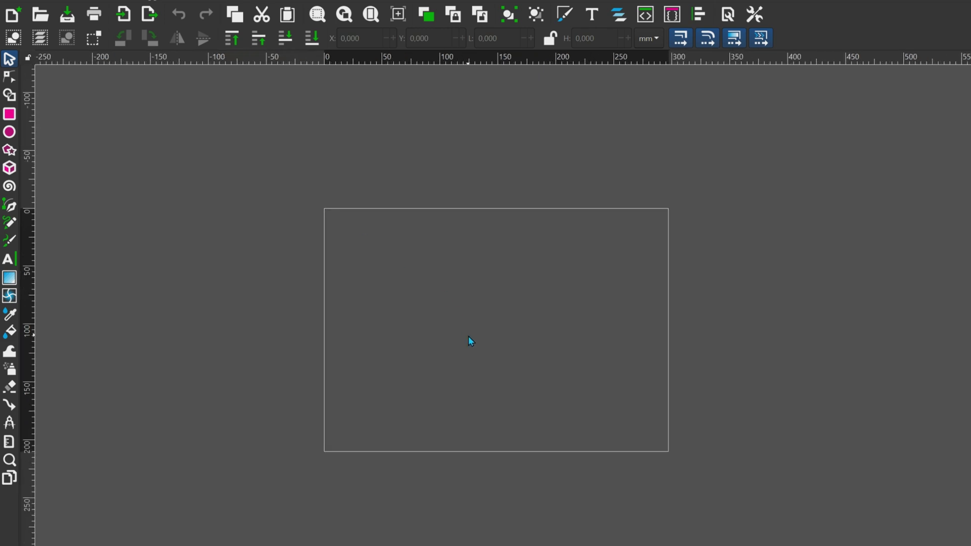
scroll(468, 336, "up", 2)
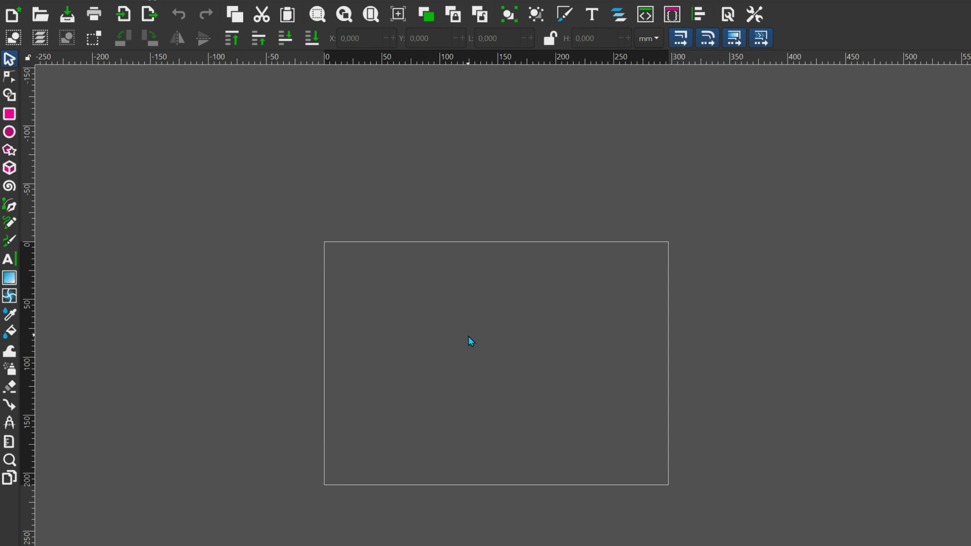
scroll(468, 336, "down", 4)
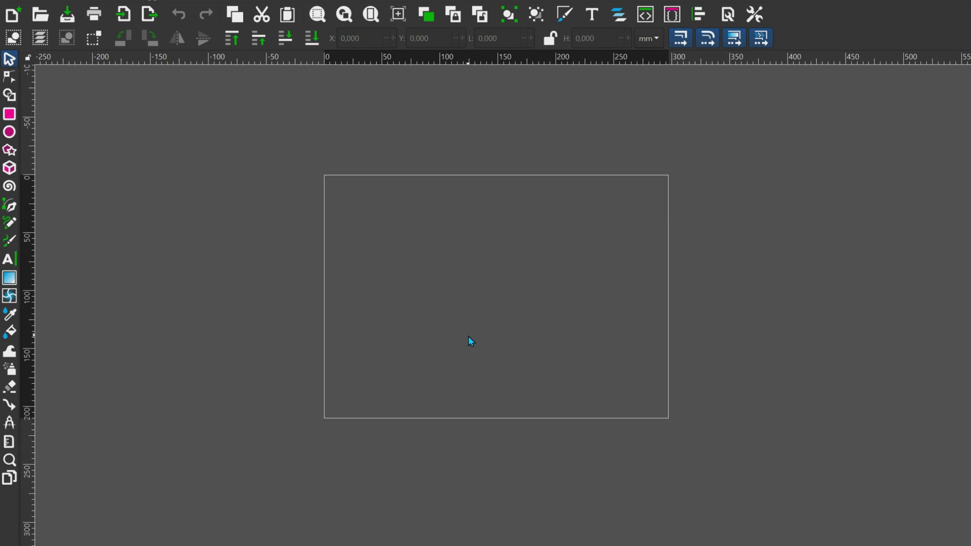
scroll(468, 336, "up", 2)
scroll(468, 336, "down", 1)
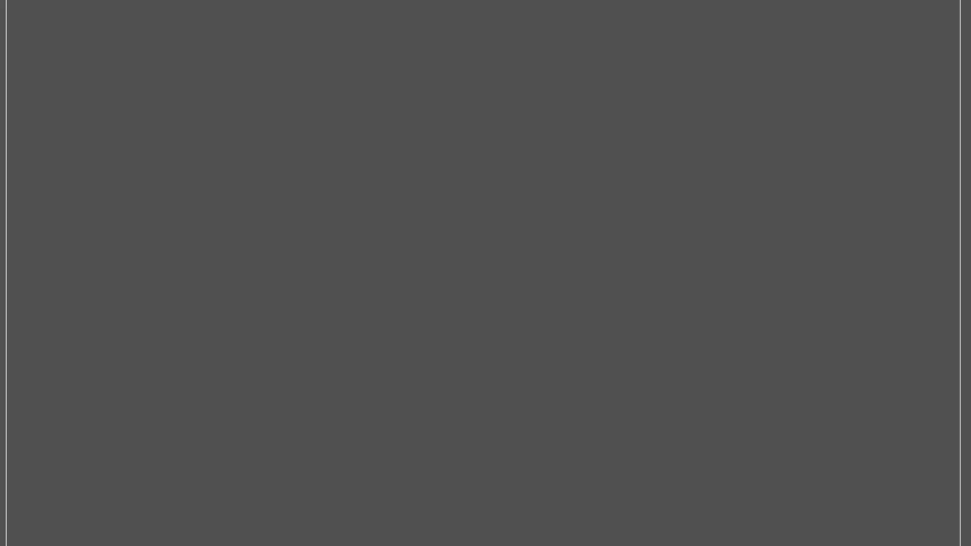
Open the document properties from the canvas and make the page background opaque white
right_click(477, 322)
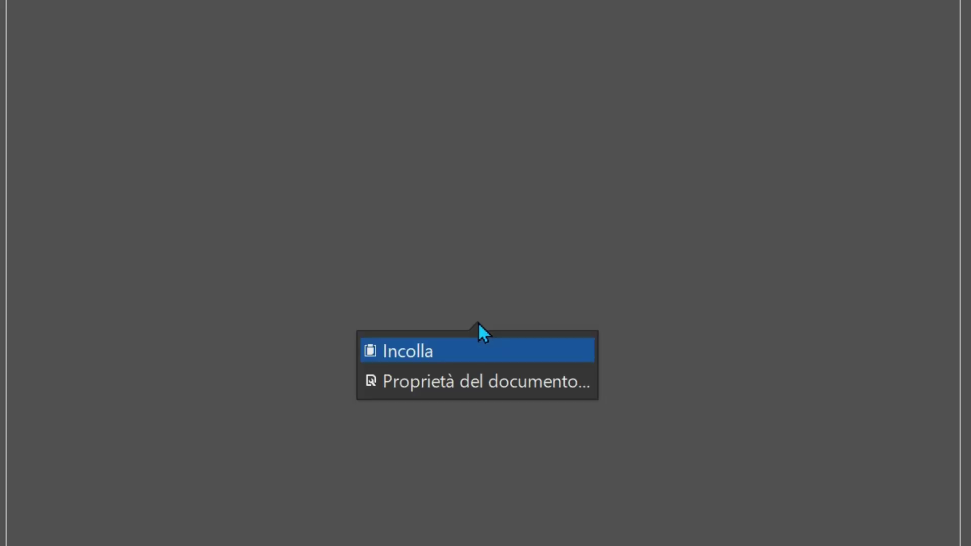
left_click(482, 392)
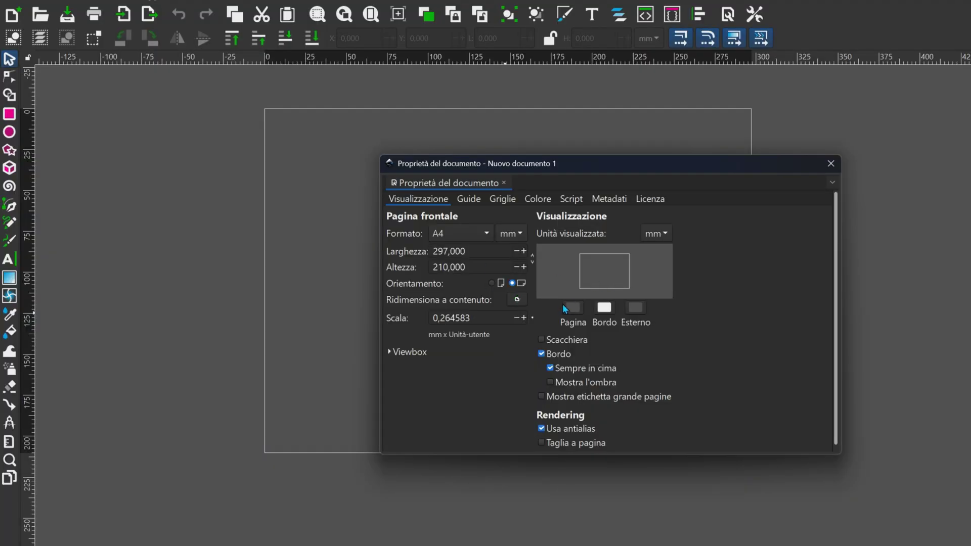
left_click(566, 305)
left_click(555, 376)
left_click(763, 372)
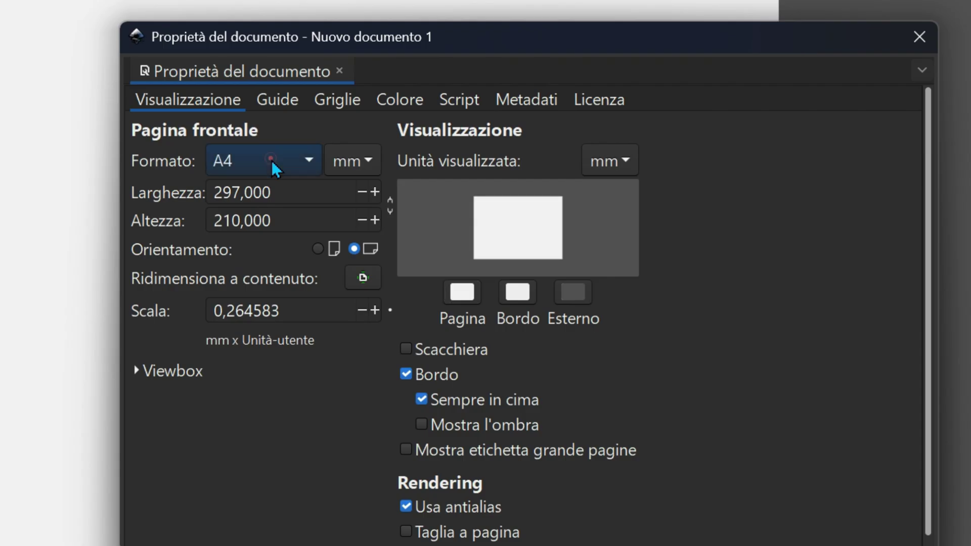
Review the page format list, keep millimetres as the unit, and check the page width
left_click(466, 234)
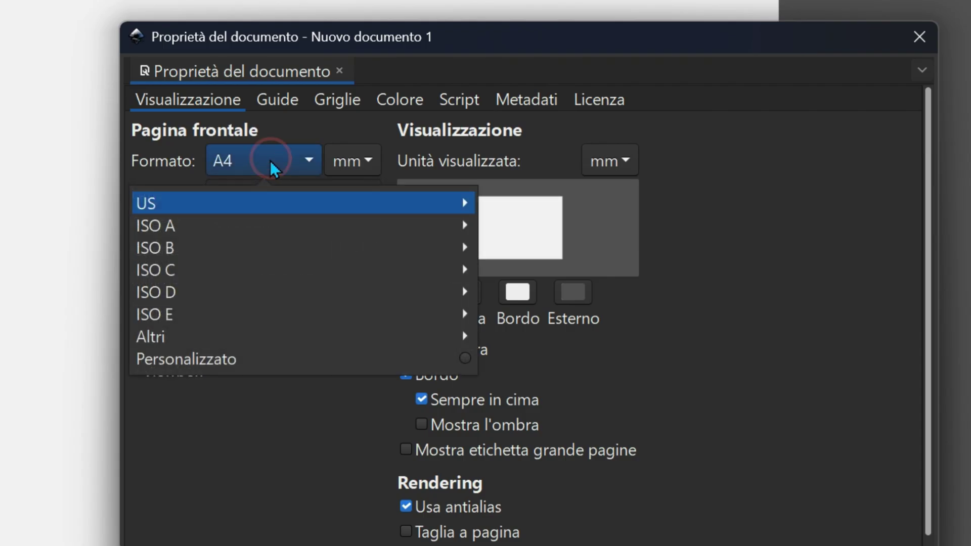
left_click(186, 488)
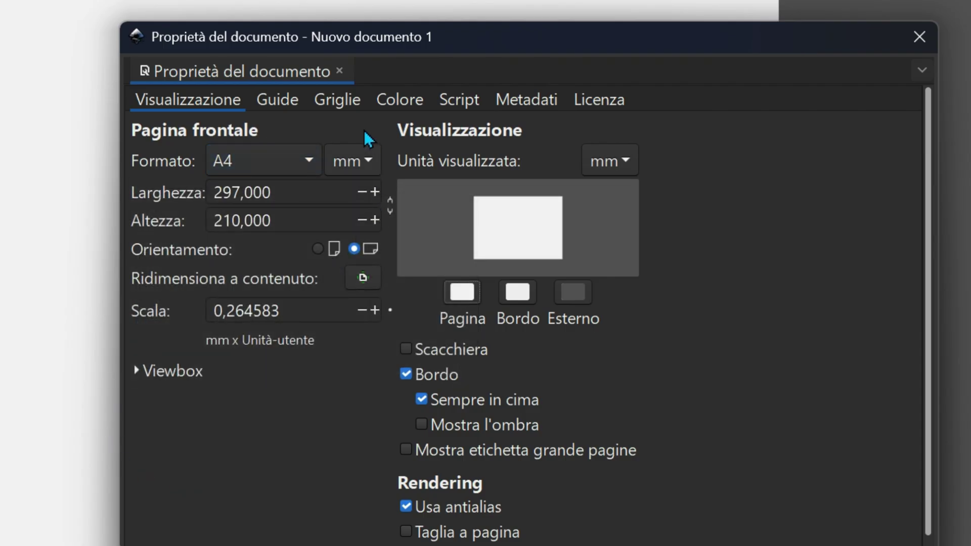
left_click(351, 160)
left_click(310, 420)
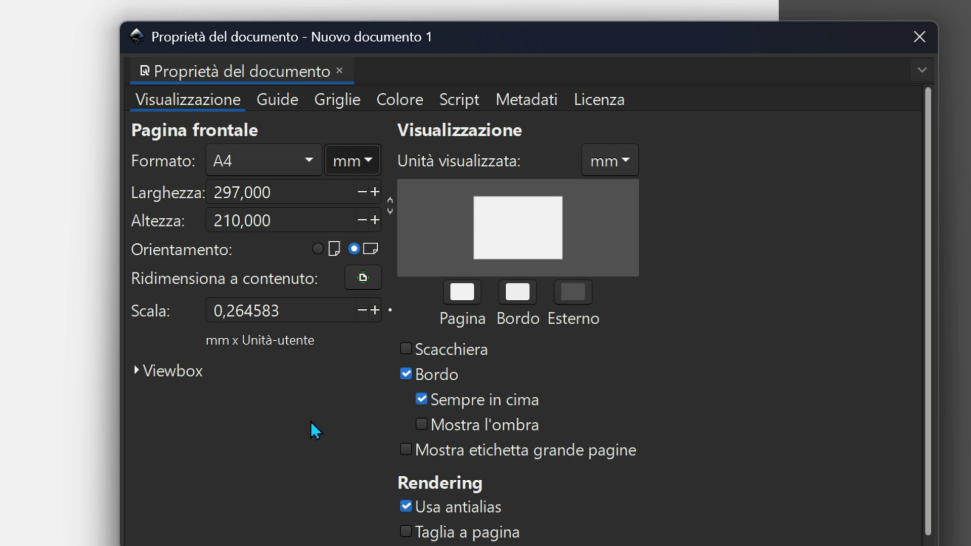
left_click(295, 197)
left_click(287, 248)
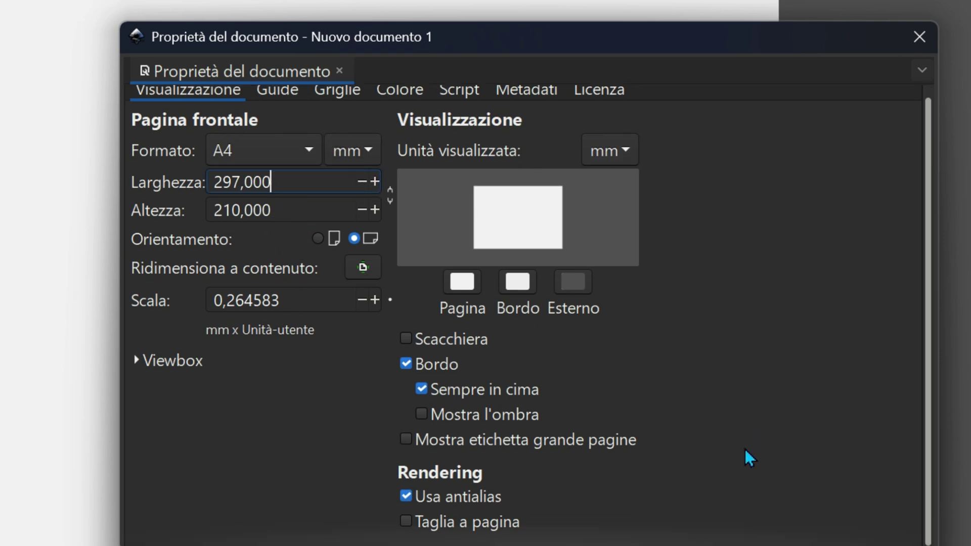
Review the Guide, Griglie, Colore and Script tabs of the document properties
left_click(275, 97)
left_click(344, 101)
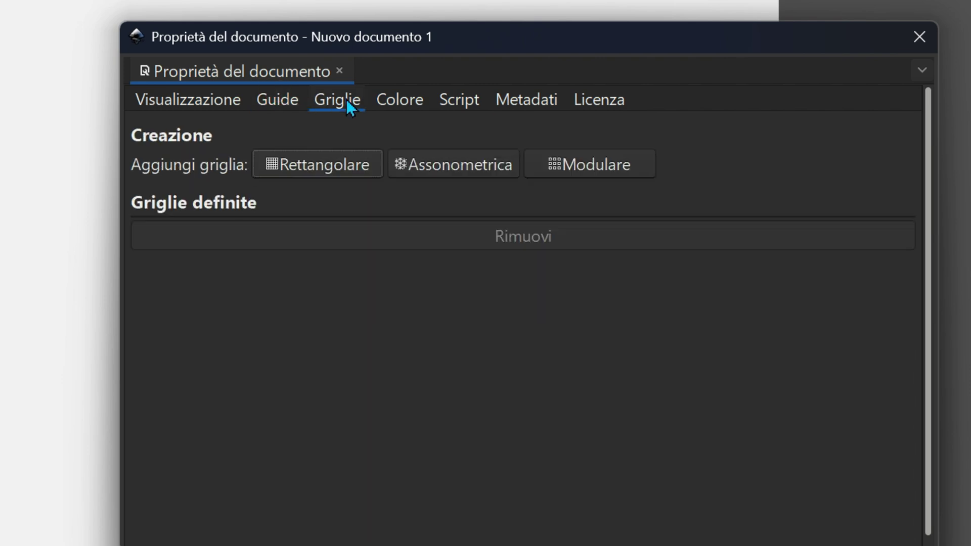
left_click(416, 97)
left_click(277, 100)
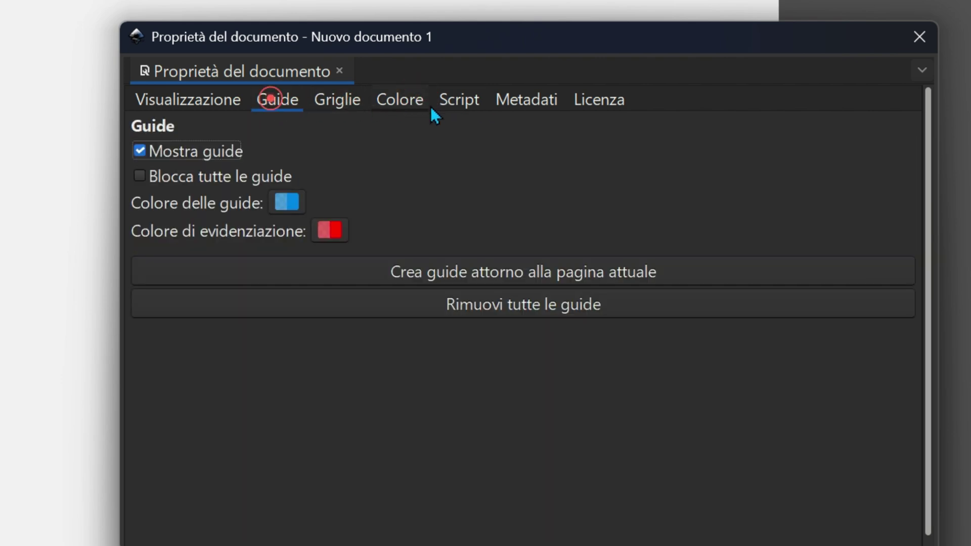
left_click(434, 101)
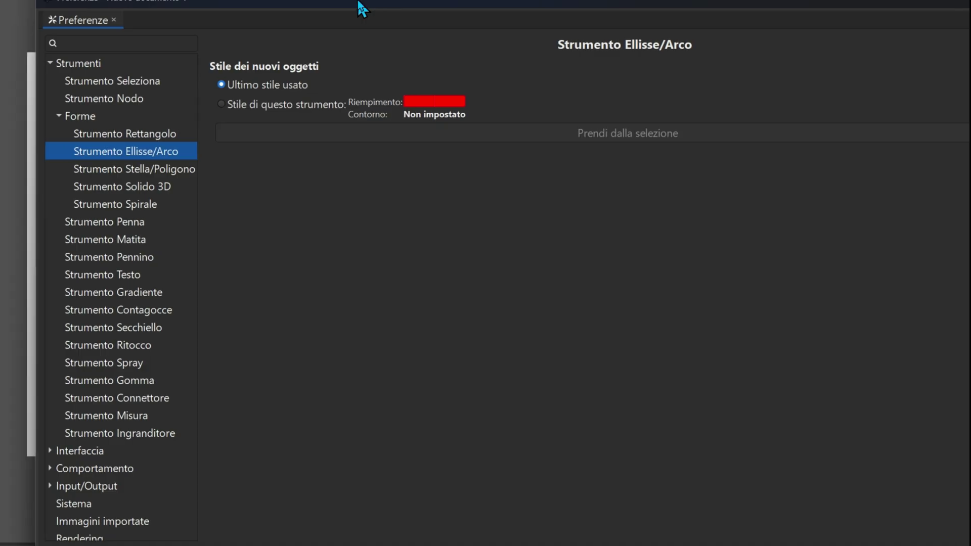
Set interface font scale to 115%, lower contrast, and enlarge toolbar icons to about 225%
left_click(49, 63)
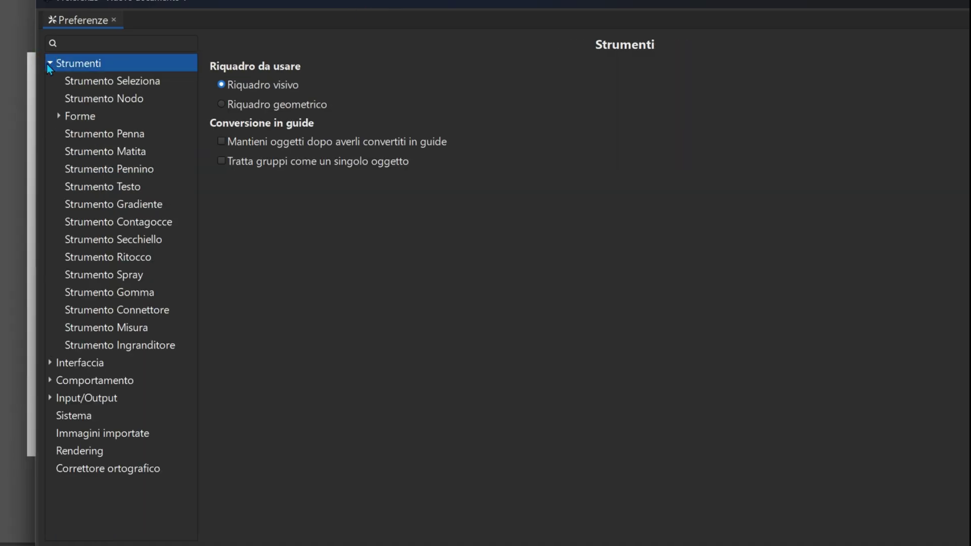
left_click(51, 363)
scroll(106, 369, "down", 1)
left_click(78, 332)
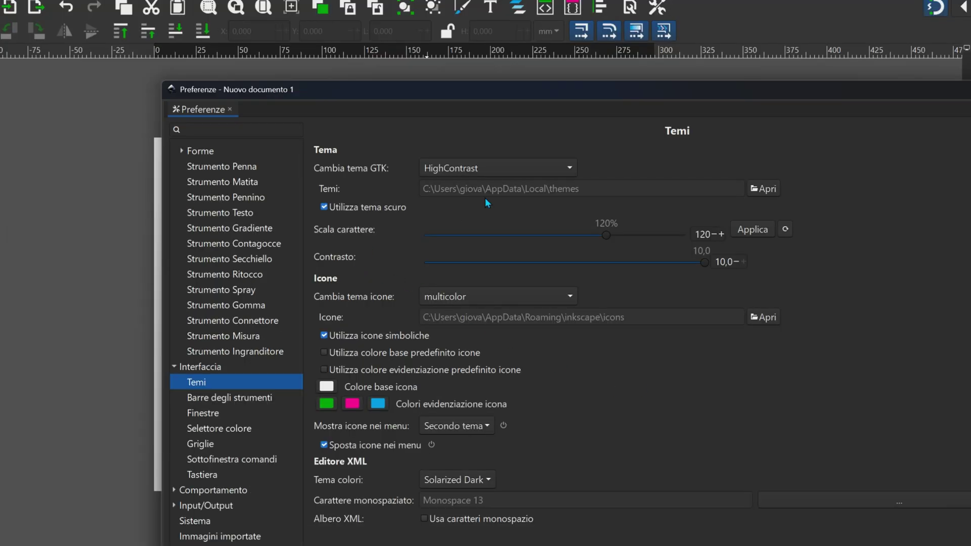
left_click_drag(611, 236, 452, 229)
left_click_drag(593, 237, 595, 238)
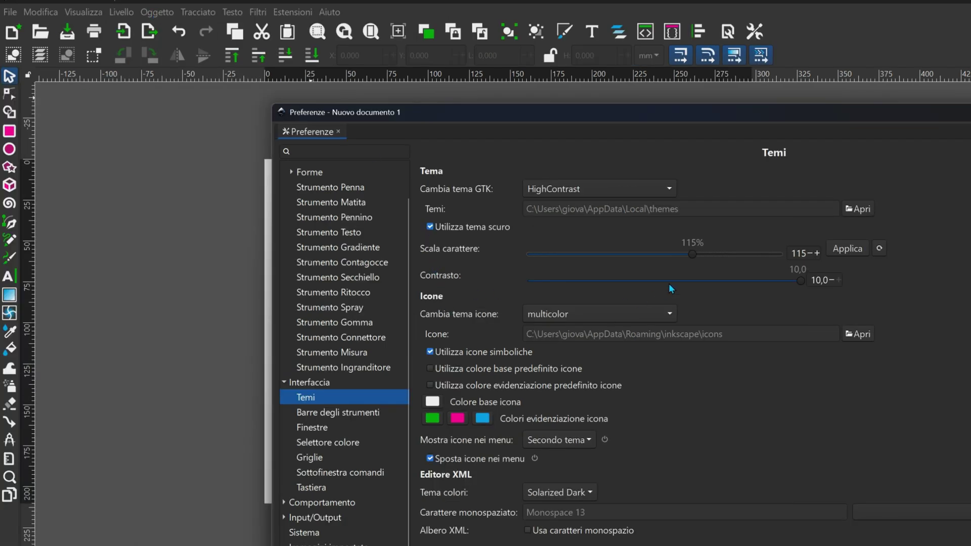
mouse_move(798, 281)
left_mouse_down()
mouse_move(566, 270)
mouse_move(779, 283)
left_mouse_up()
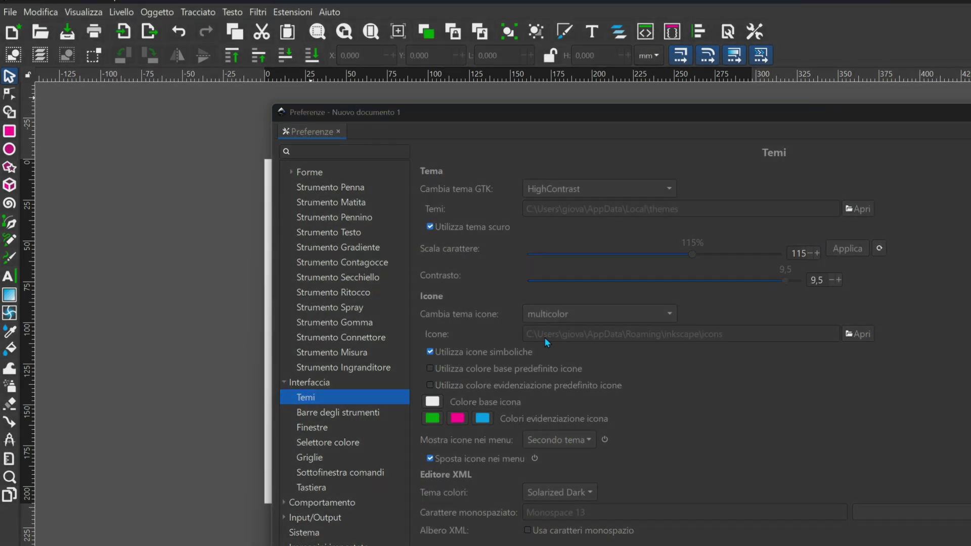
left_click(329, 412)
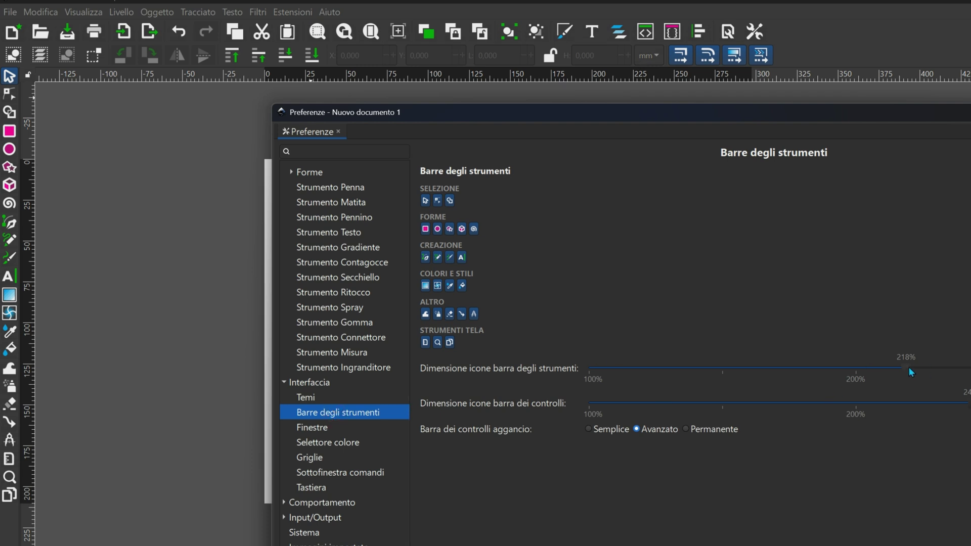
left_click_drag(911, 372, 969, 369)
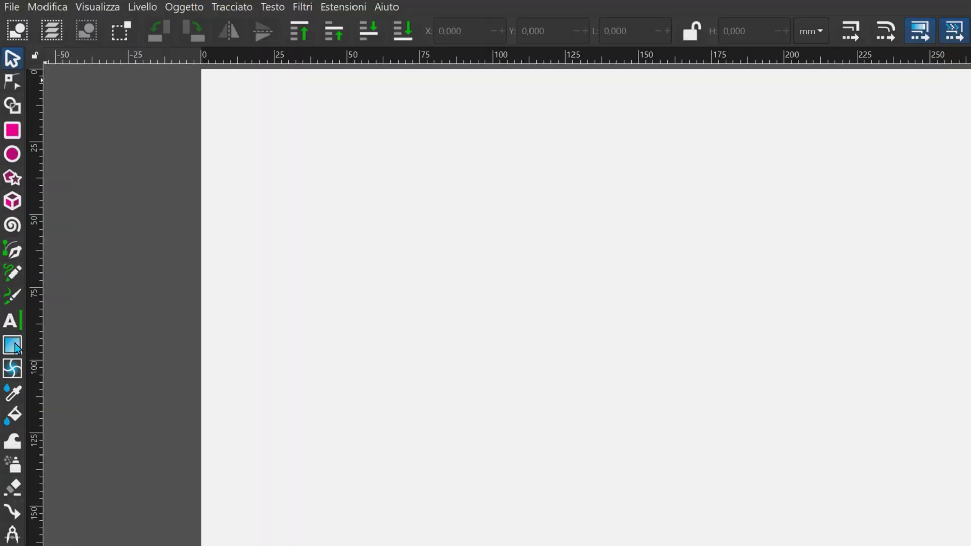
left_click(15, 83)
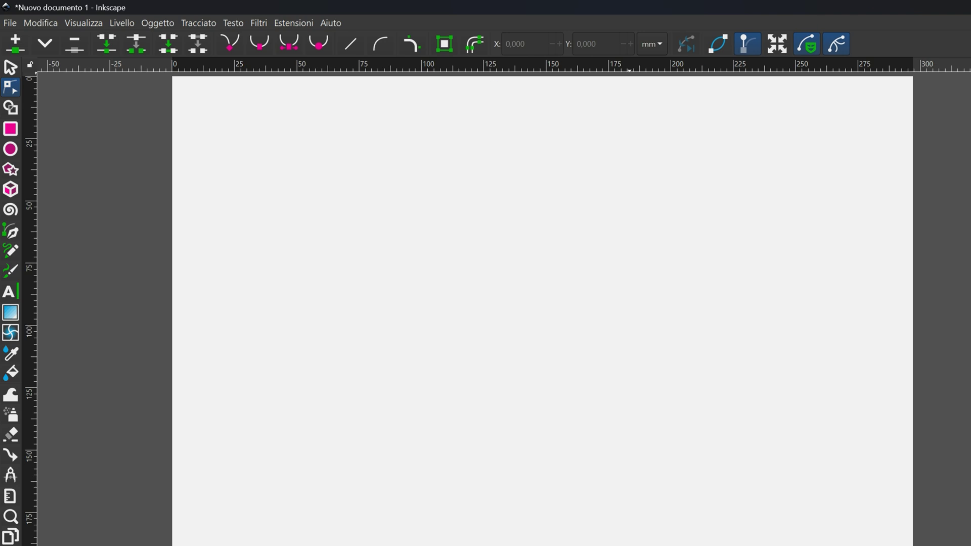
scroll(634, 130, "down", 3, "ctrl")
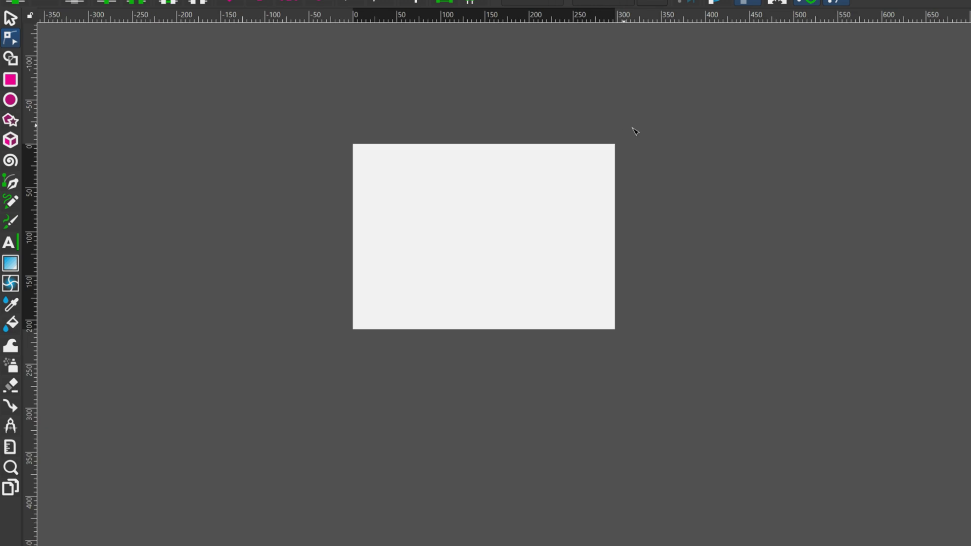
scroll(643, 158, "down", 1, "ctrl")
scroll(555, 157, "up", 3, "ctrl")
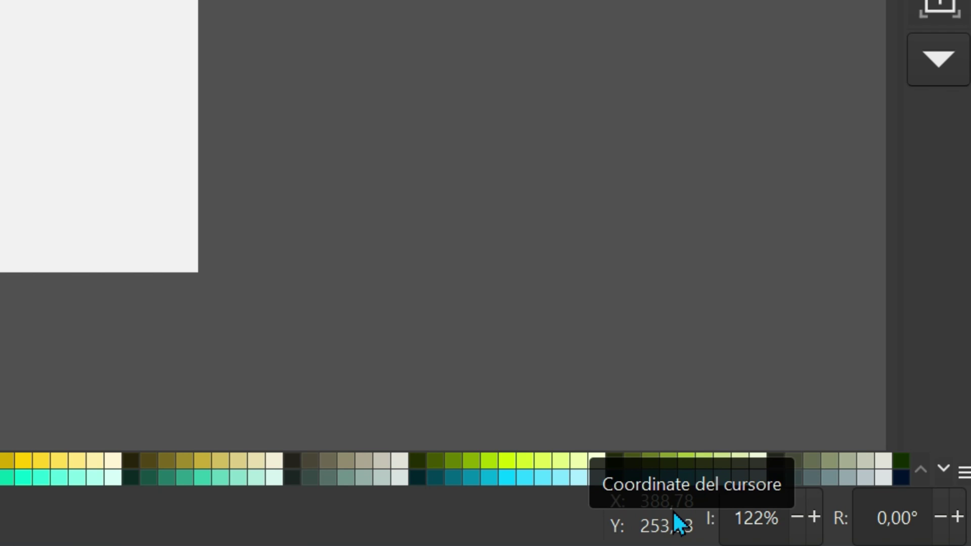
Zoom the canvas to 140%, reset rotation to 0°, and dock the Campioni swatches panel
left_click(811, 518)
left_click(853, 526)
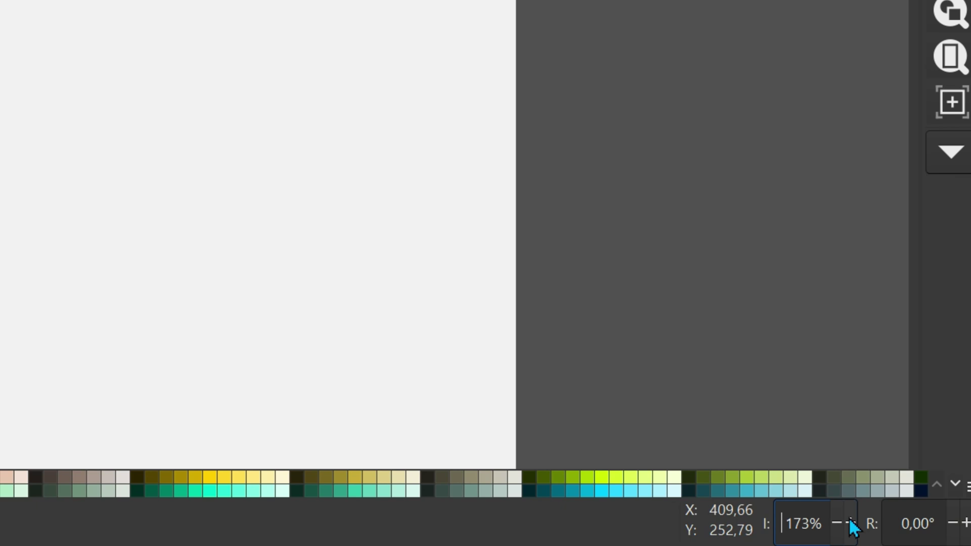
left_click(898, 533)
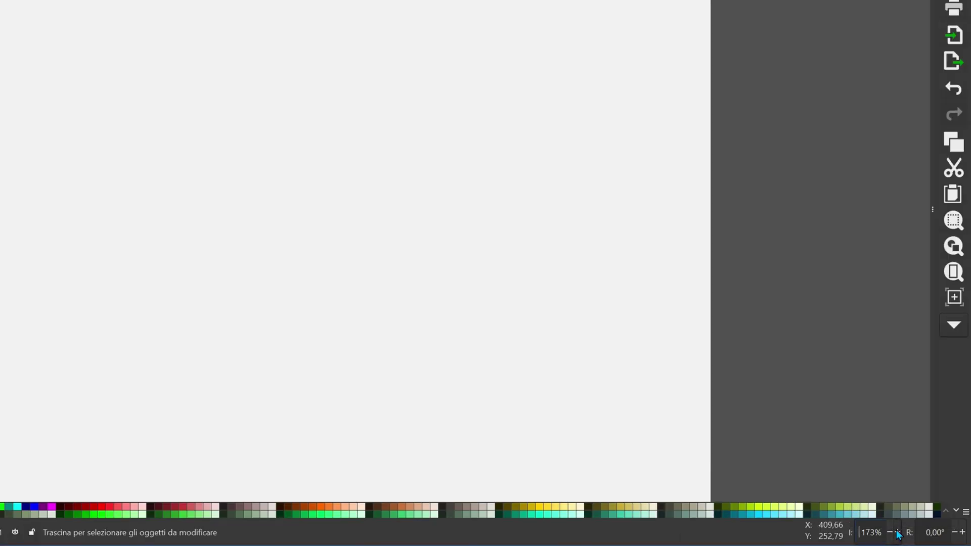
left_click(890, 532)
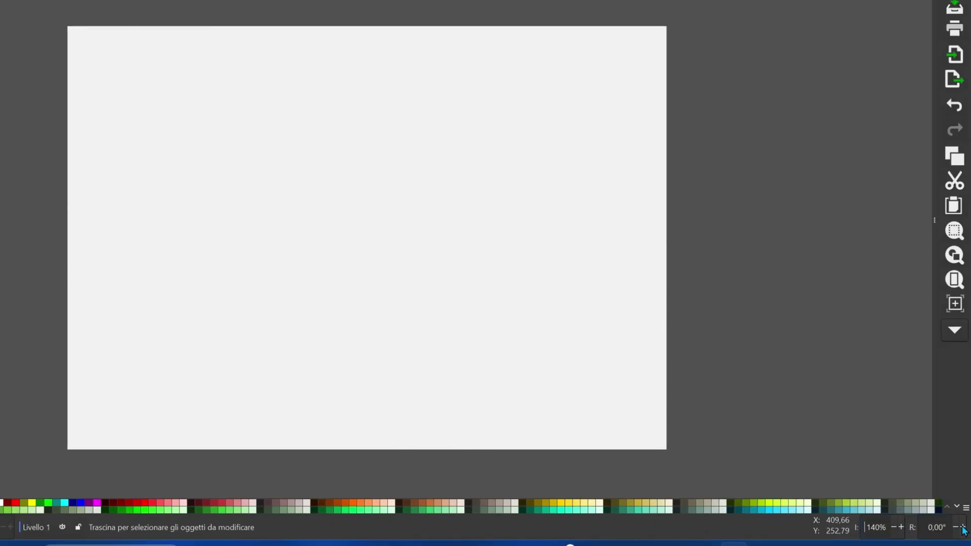
left_click(962, 533)
left_click(955, 532)
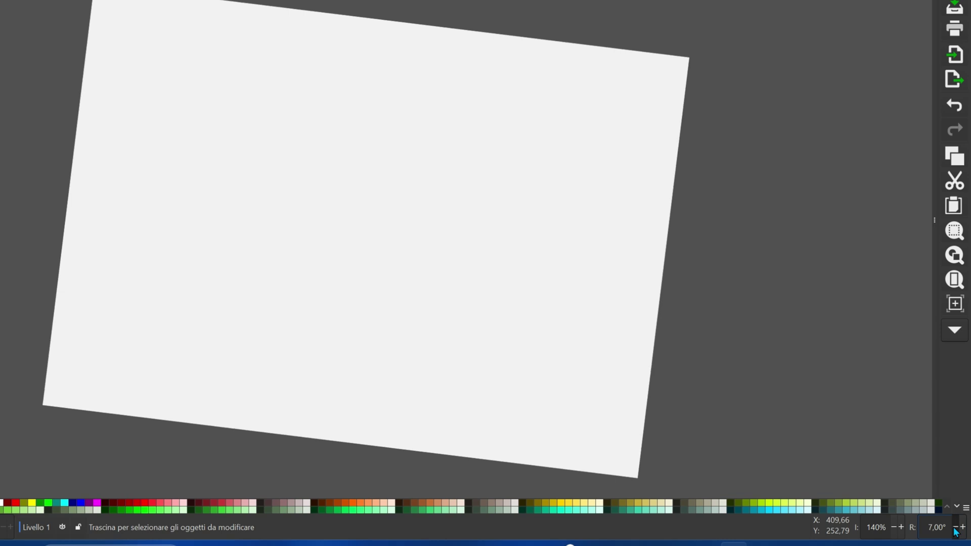
left_click(955, 532)
left_click(956, 527)
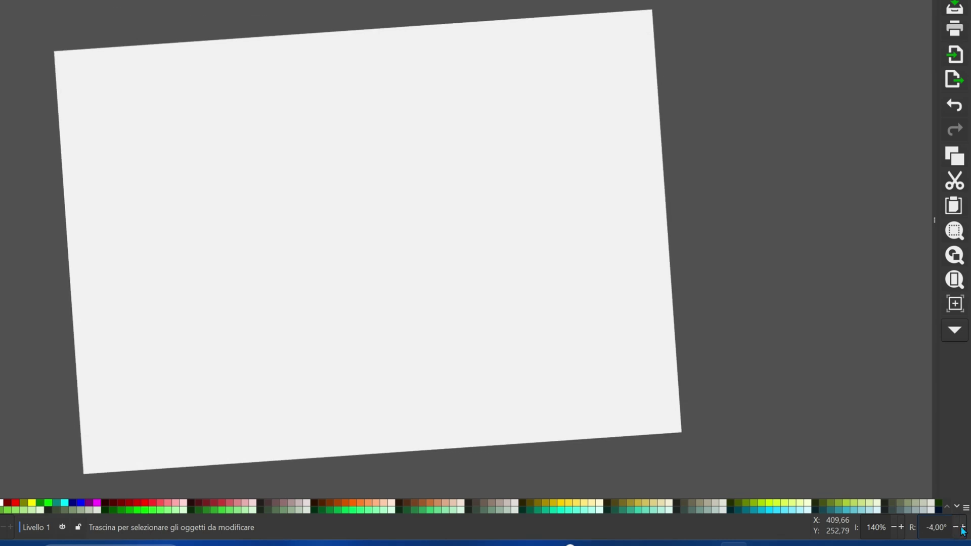
left_click(963, 528)
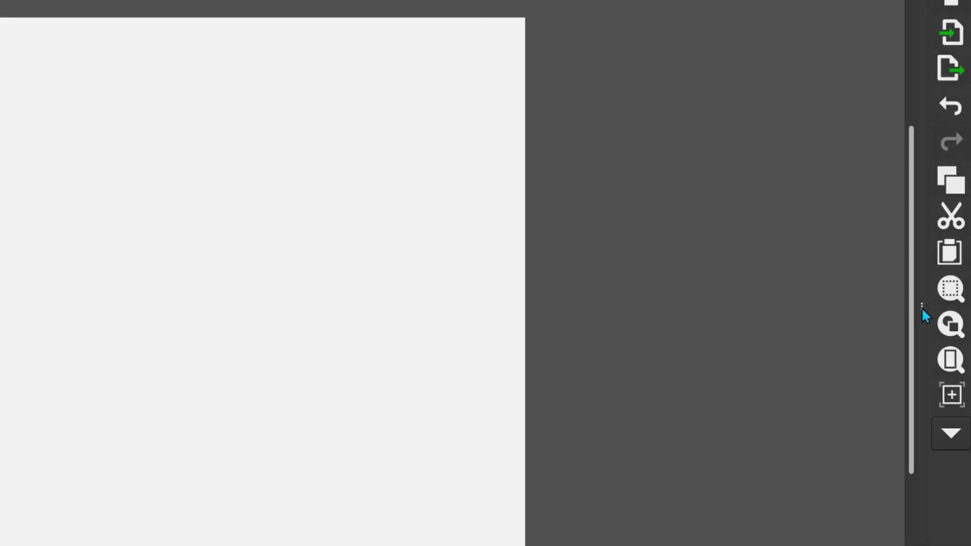
left_click_drag(939, 333, 648, 334)
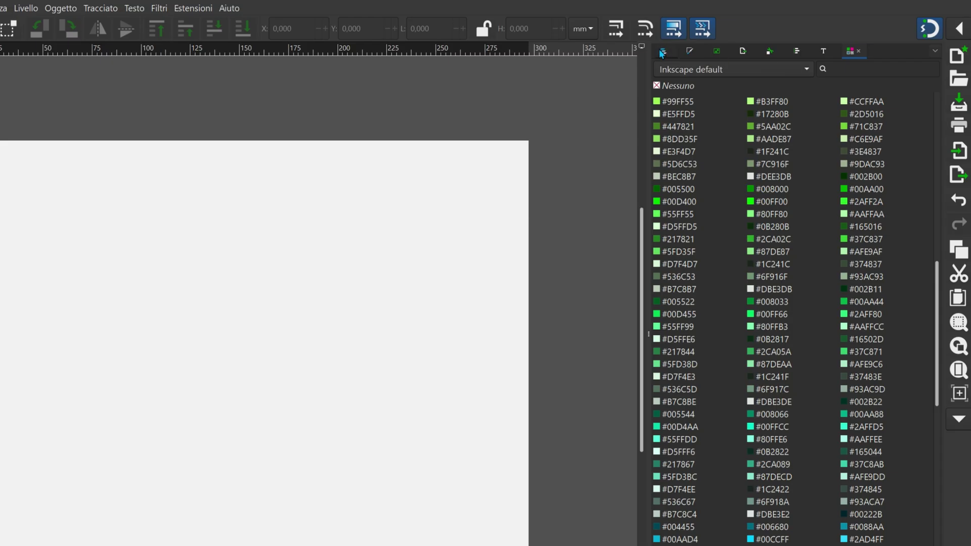
View the Livelli e Oggetti and Riempimento e Contorni panels, then show the dock's panel list
left_click(662, 52)
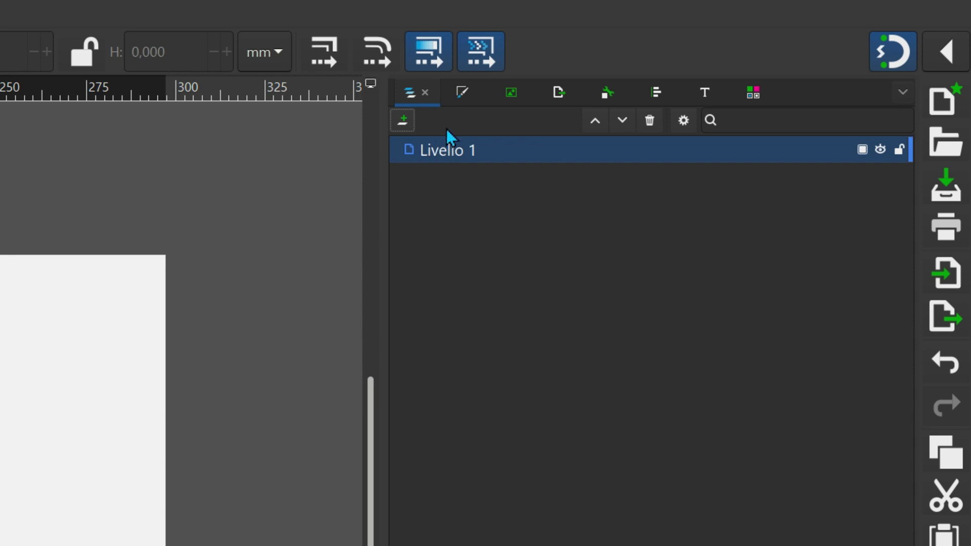
left_click(459, 99)
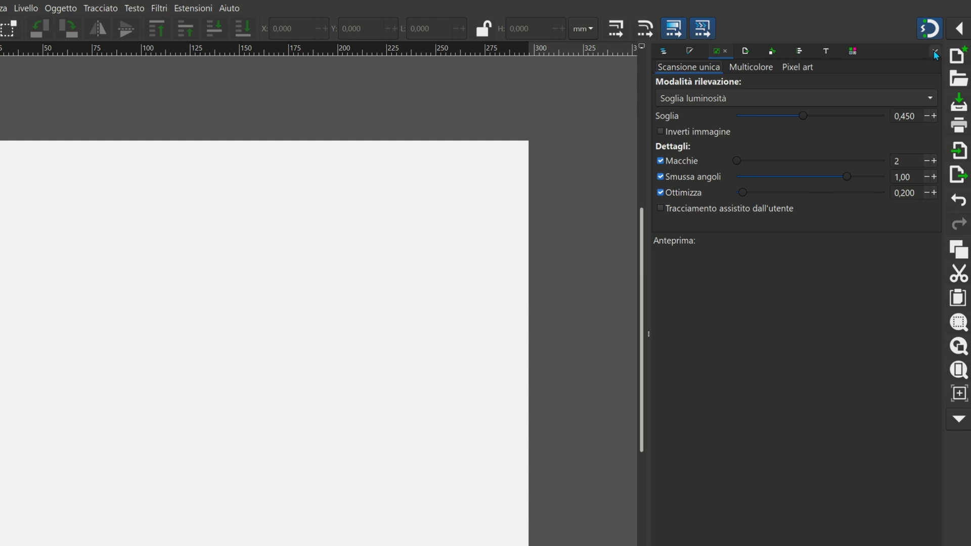
left_click(935, 51)
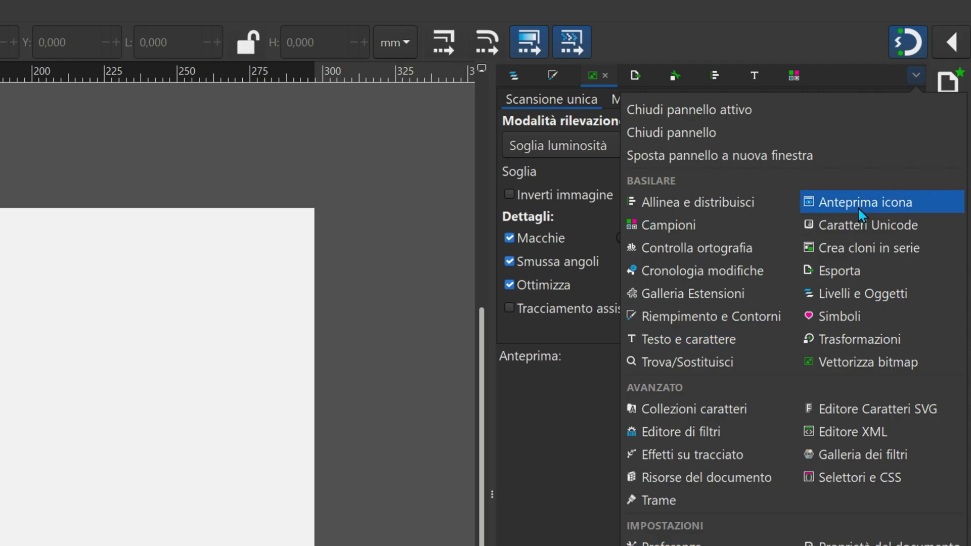
Dock the Testo e carattere panel from the list of available panels
left_click(698, 202)
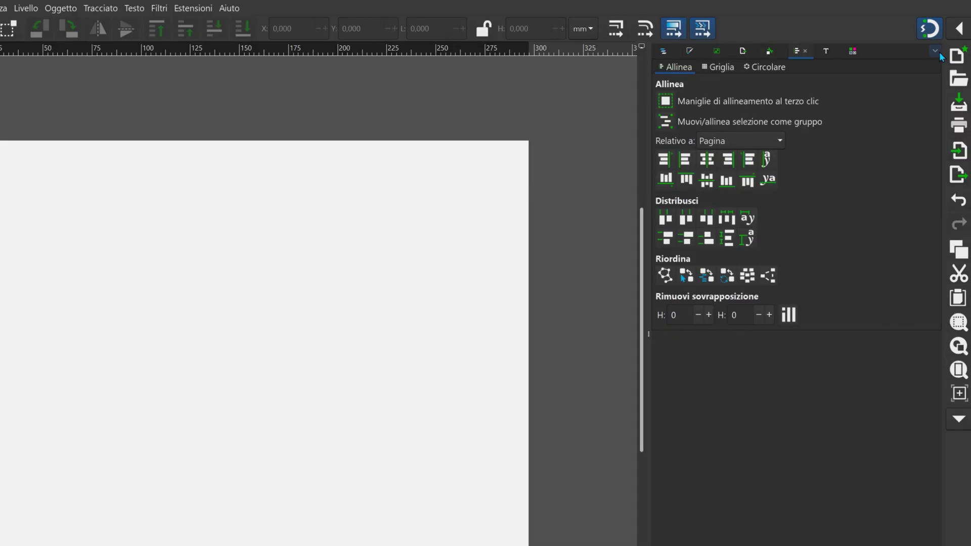
left_click(916, 74)
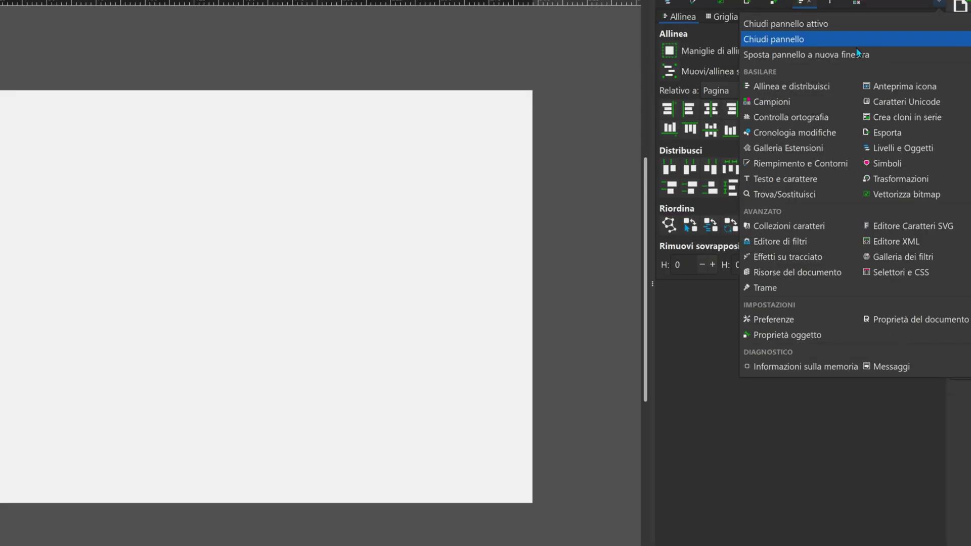
left_click(786, 179)
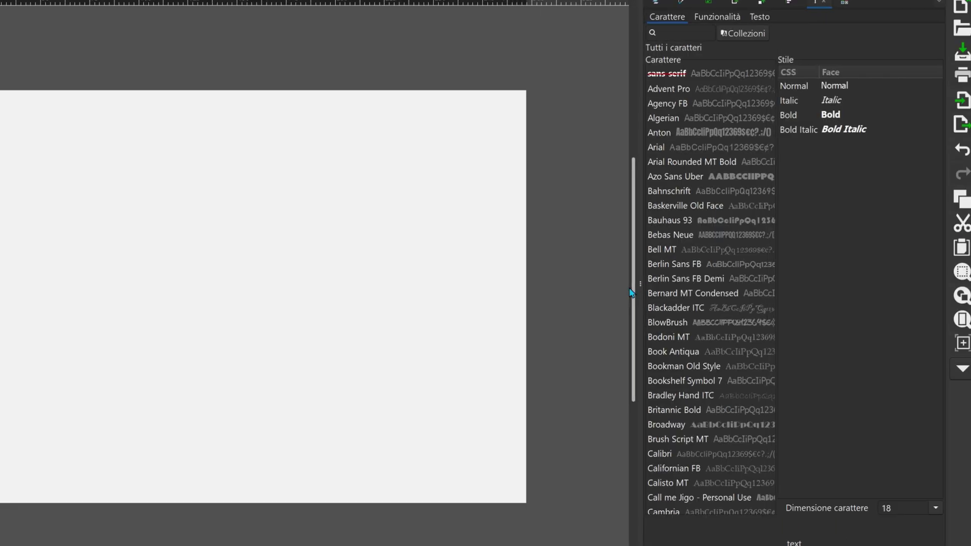
Widen the font panel, check its font-size list, then collapse it so the page fills the window
left_click_drag(631, 292, 252, 322)
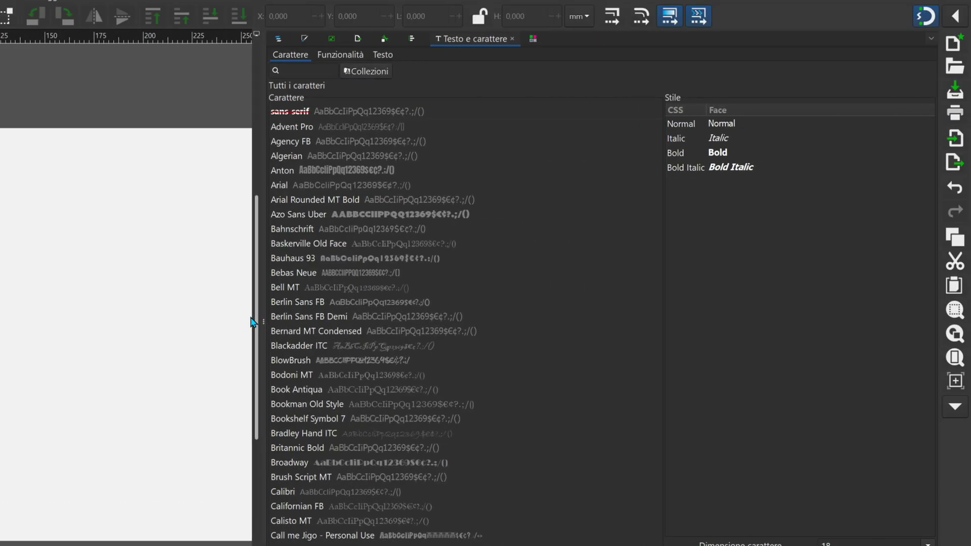
left_click(928, 544)
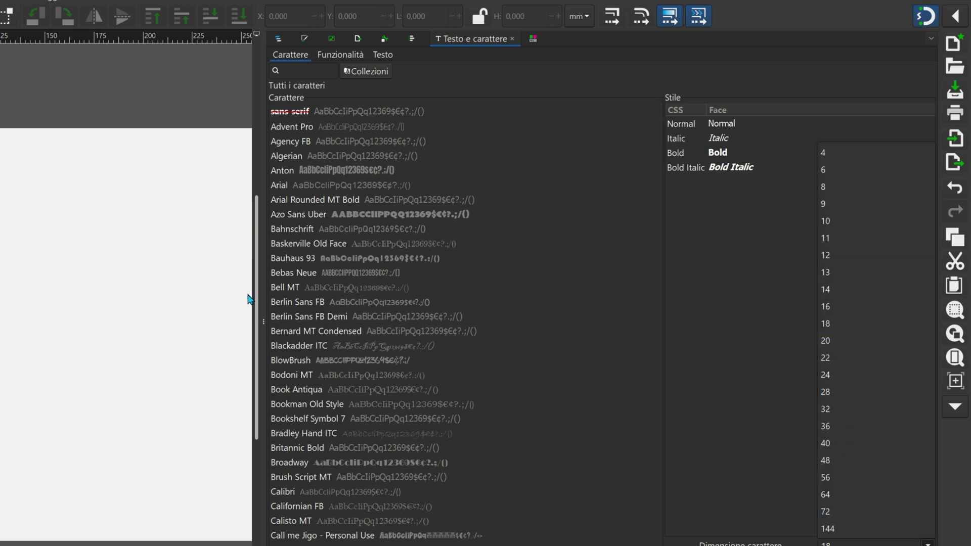
left_click(261, 322)
left_click_drag(261, 322, 700, 321)
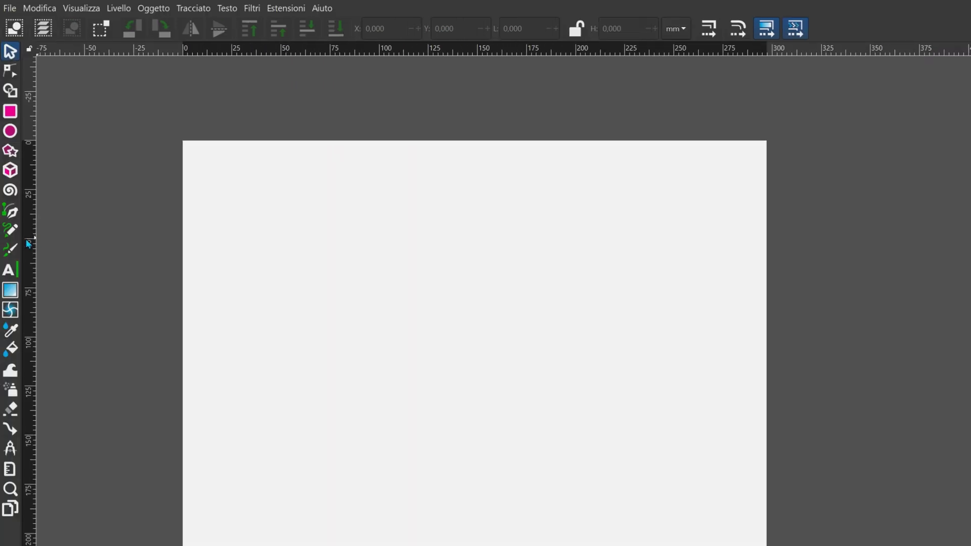
Switch the swatch bar palette to Greens, then to Khaki
mouse_move(23, 248)
left_mouse_down()
mouse_move(74, 255)
mouse_move(22, 254)
left_mouse_up()
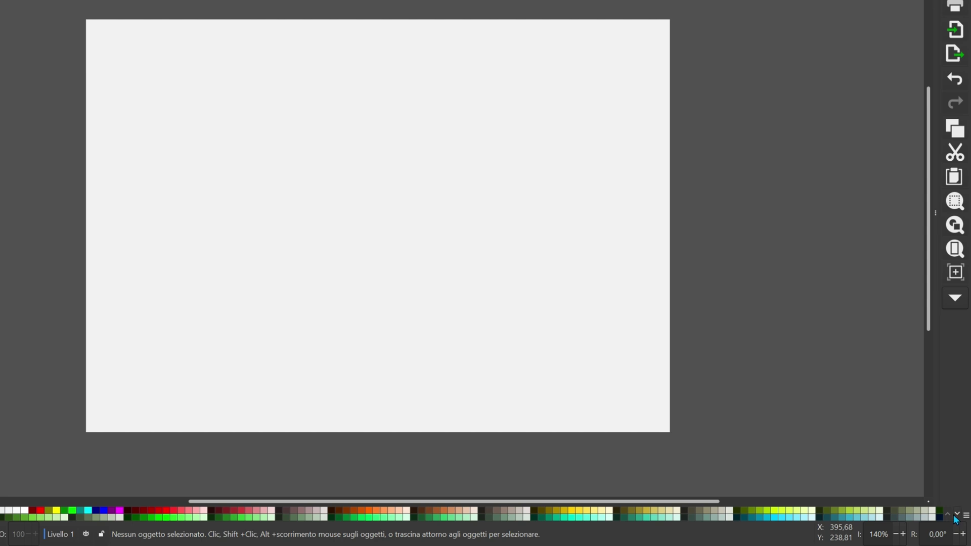
left_click(958, 514)
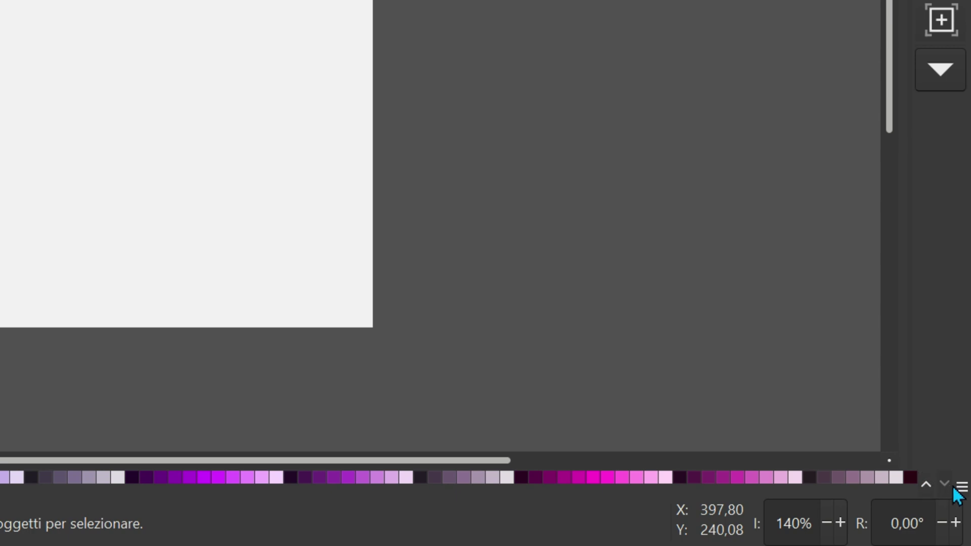
left_click(960, 489)
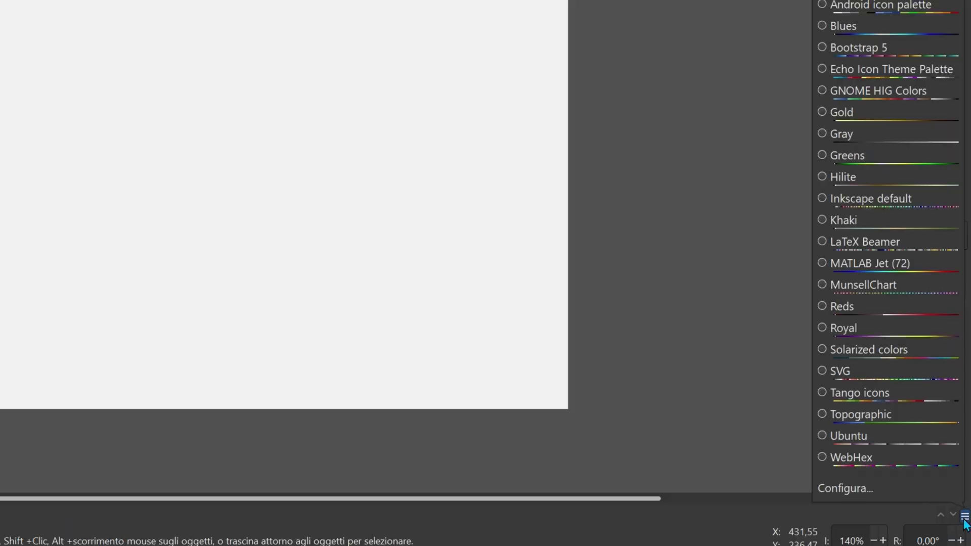
left_click(836, 158)
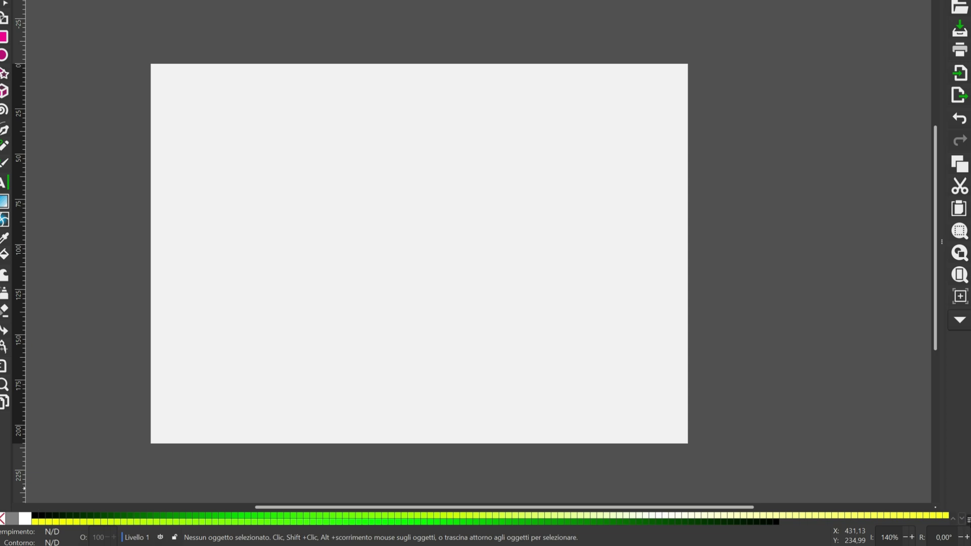
left_click(968, 519)
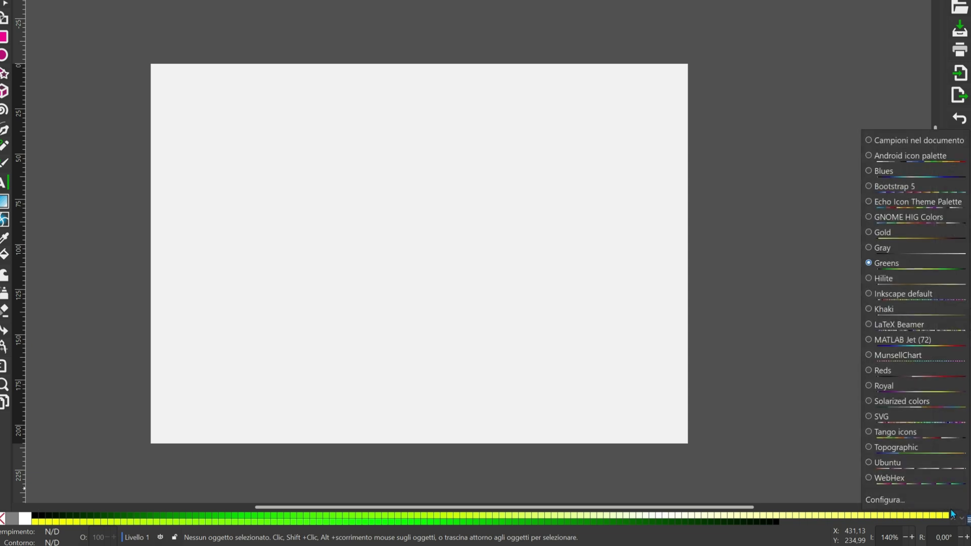
left_click(885, 310)
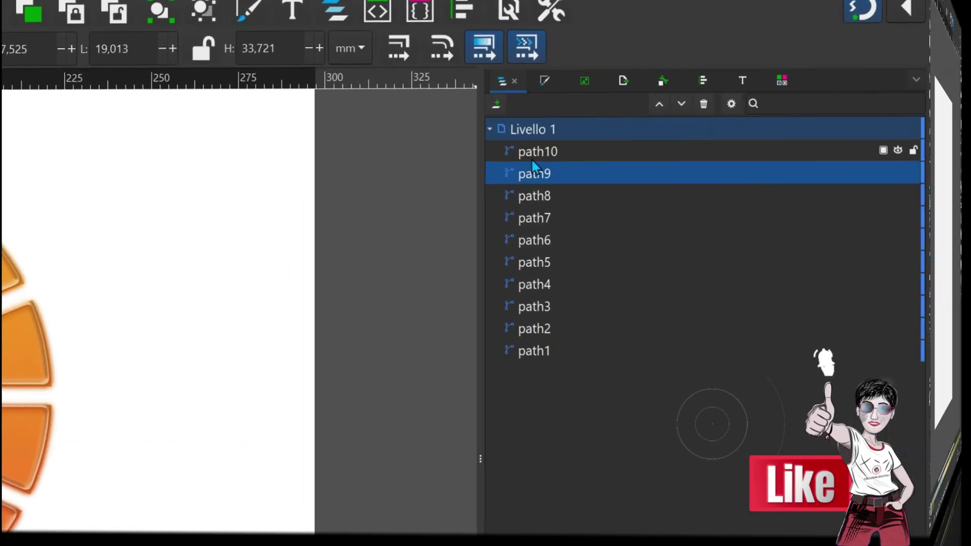
Give the orange segments a Smussi bevel filter and the grey arc a Rilievi texture
left_click(551, 147)
left_click(25, 344)
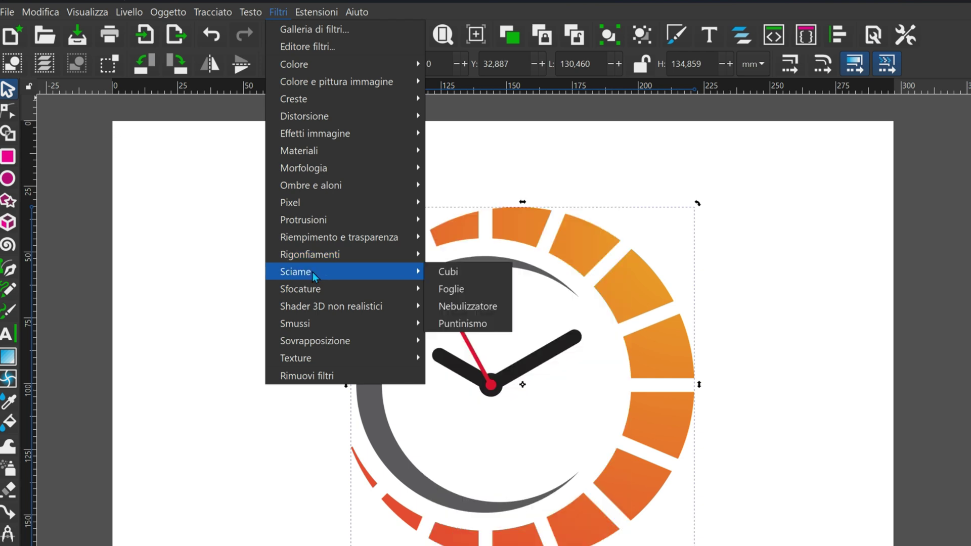
mouse_move(300, 289)
left_click(470, 313)
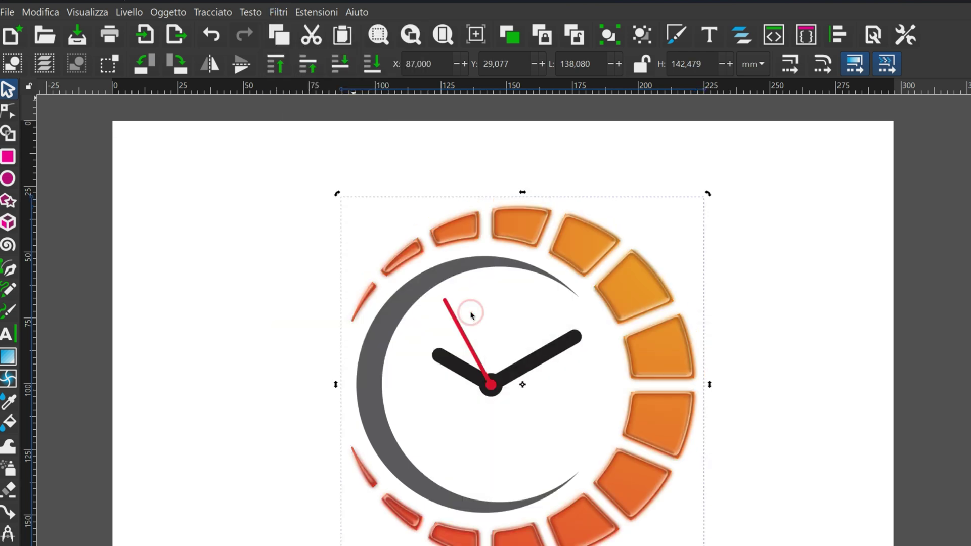
left_click(377, 348)
left_click(278, 11)
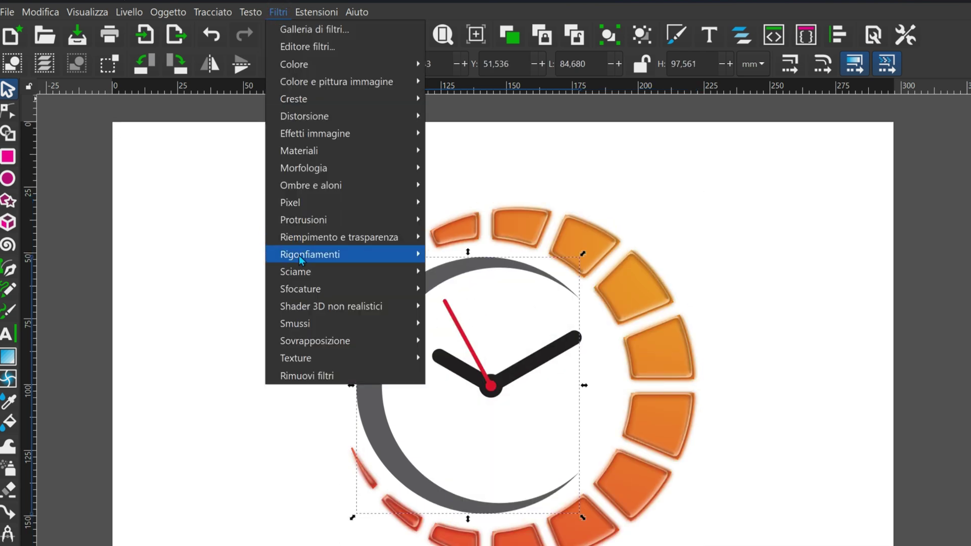
left_click(480, 243)
Apply the Legno 3D wood filter to both the right and left clock hands
left_click(559, 346)
left_click(278, 12)
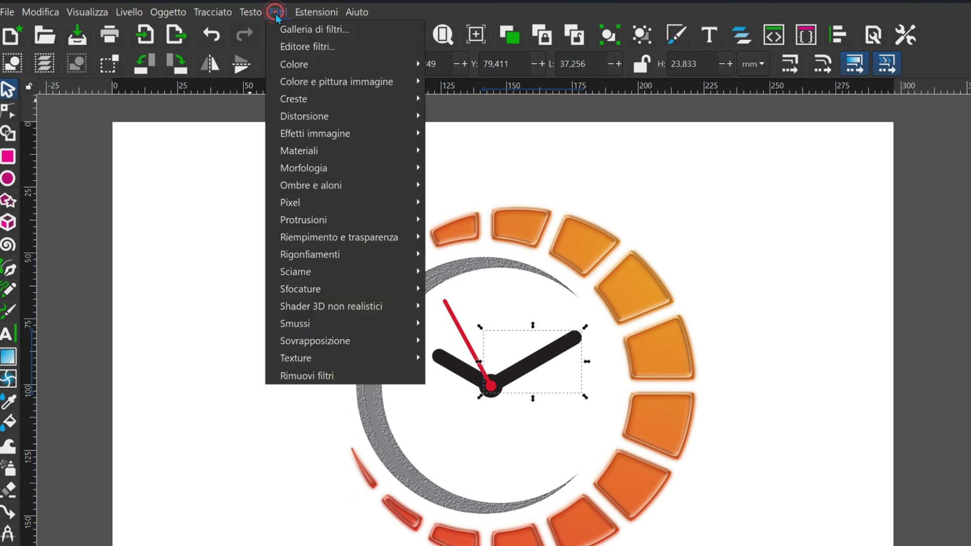
left_click(480, 202)
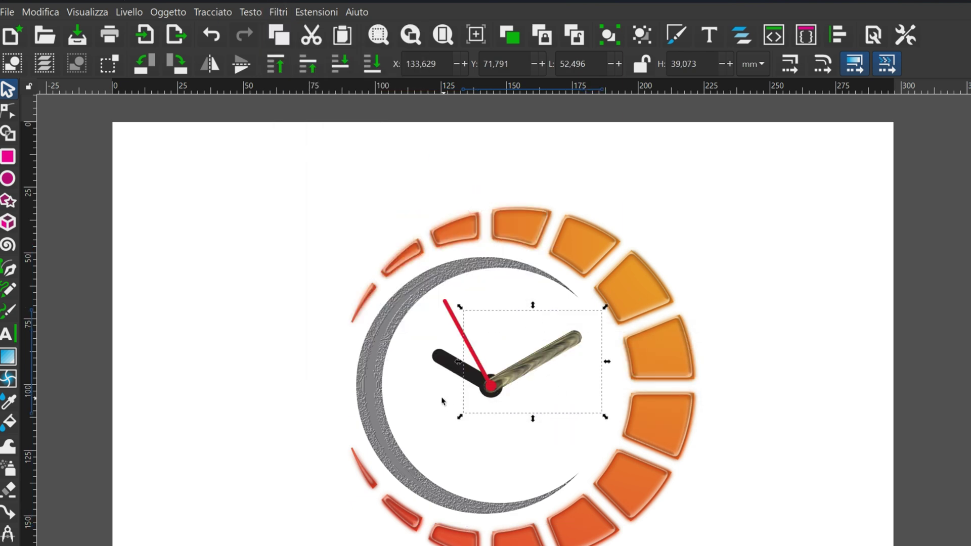
left_click(445, 361)
left_click(274, 13)
mouse_move(300, 289)
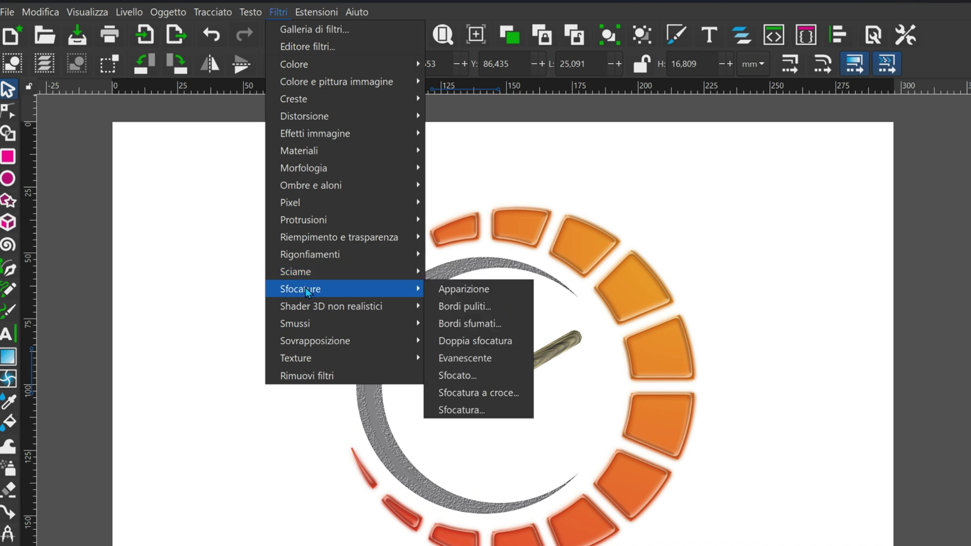
left_click(41, 96)
scroll(671, 384, "up", 2)
left_click(34, 12)
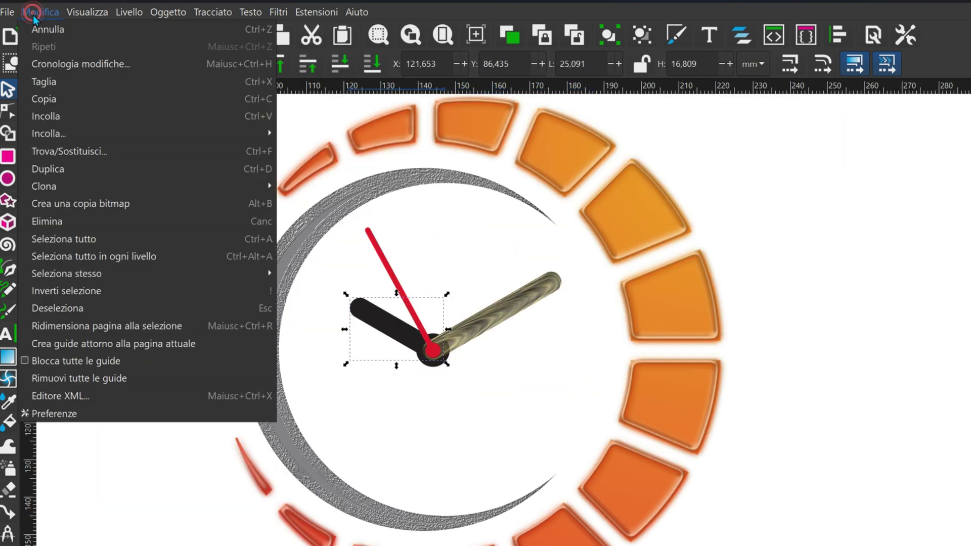
left_click(551, 268)
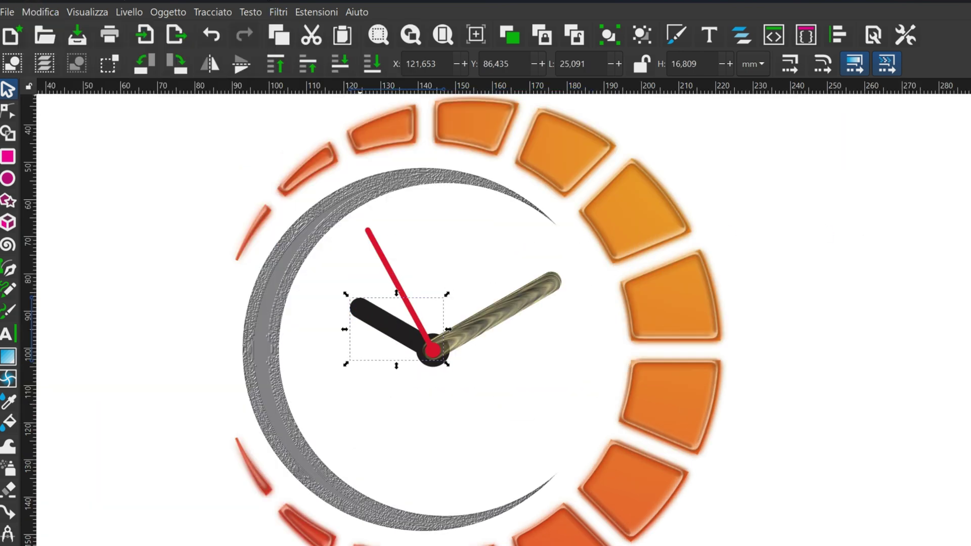
left_click(278, 12)
left_click(481, 204)
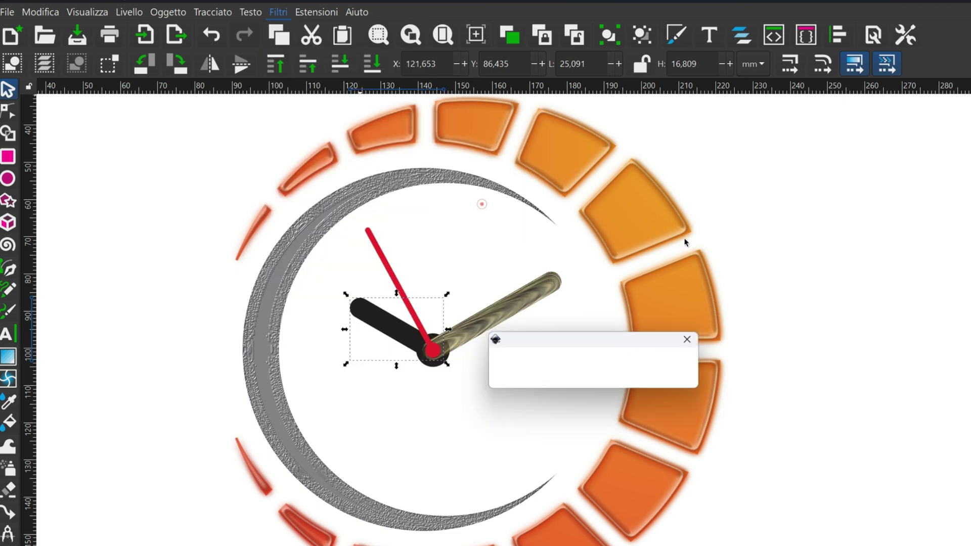
left_click(912, 262)
scroll(728, 247, "down", 1, "ctrl")
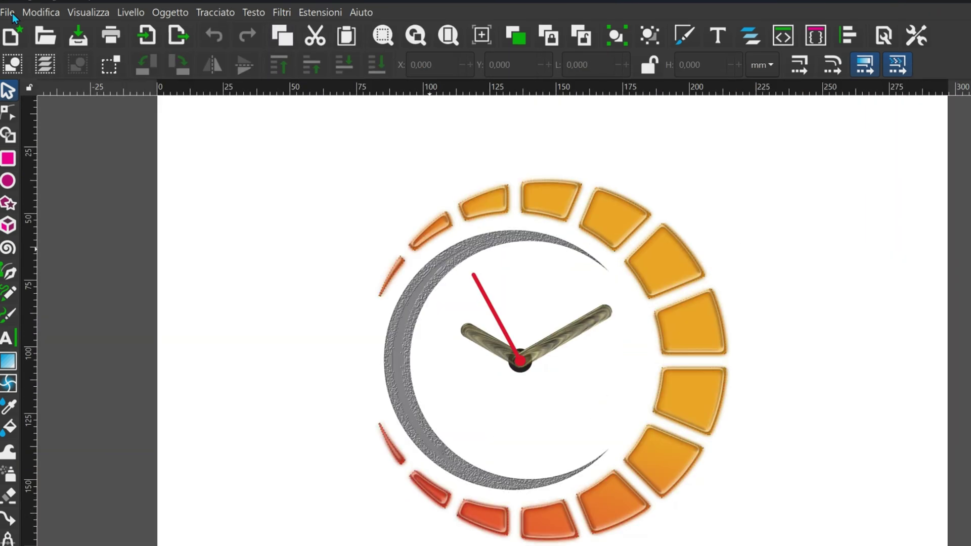
left_click(8, 12)
left_click(91, 289)
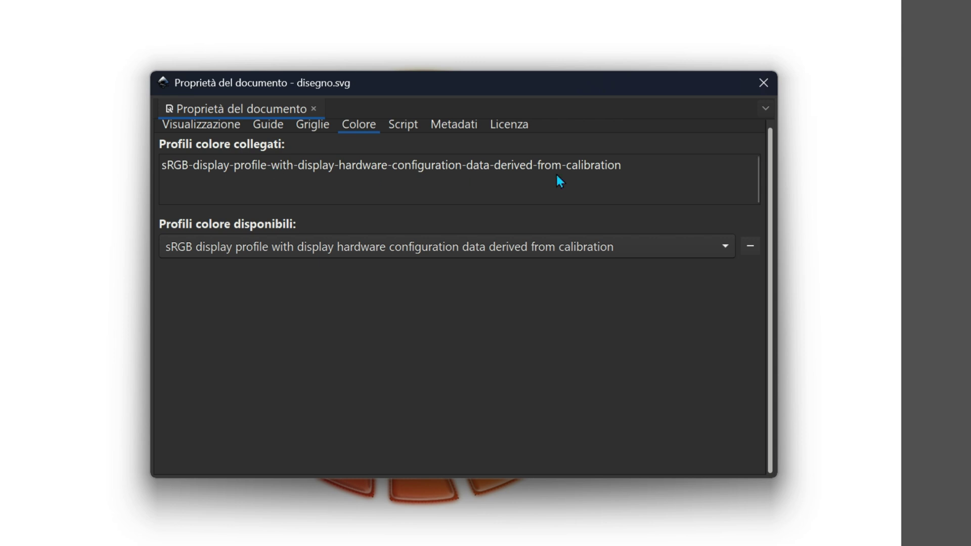
left_click(612, 165)
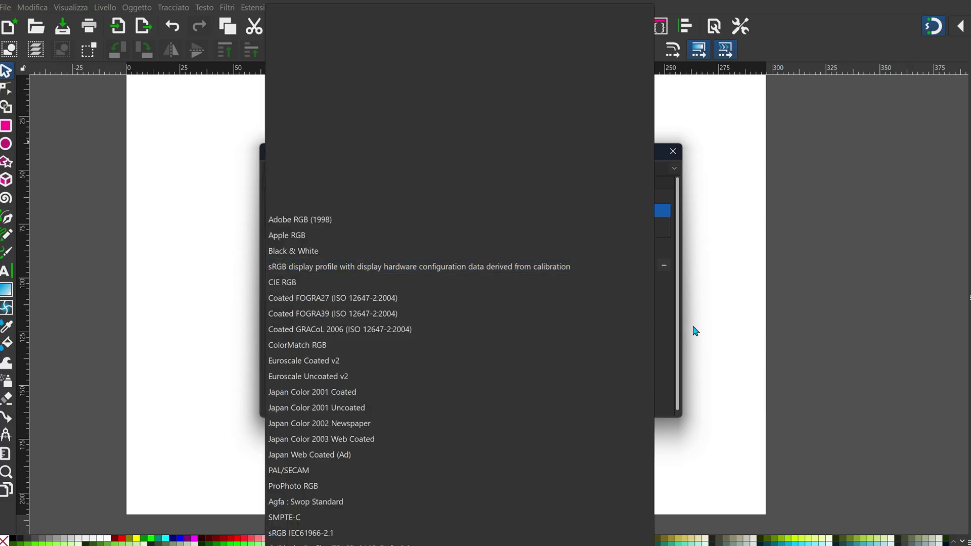
left_click(411, 212)
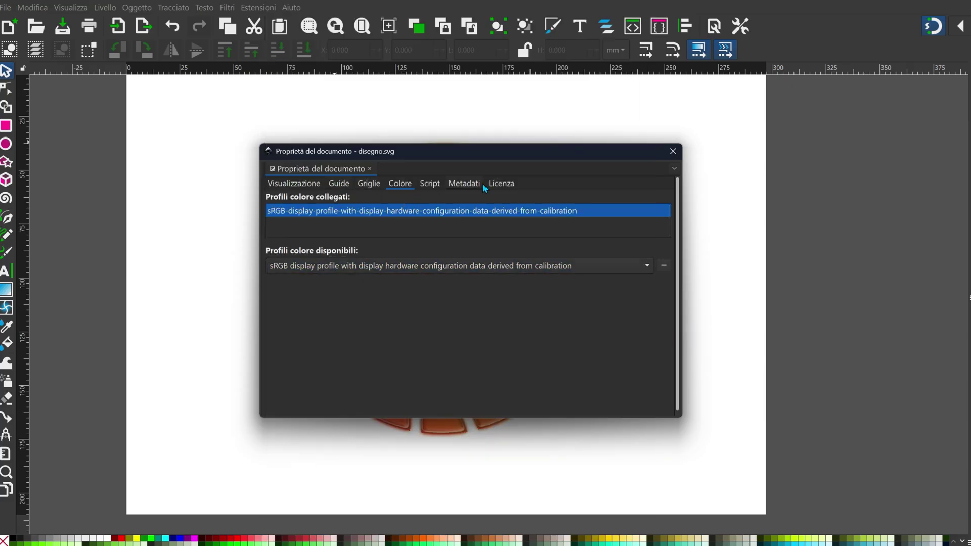
left_click(673, 151)
Bring up the Export panel with Shift+Ctrl+E and browse its PNG export formats
key("ctrl+shift+e")
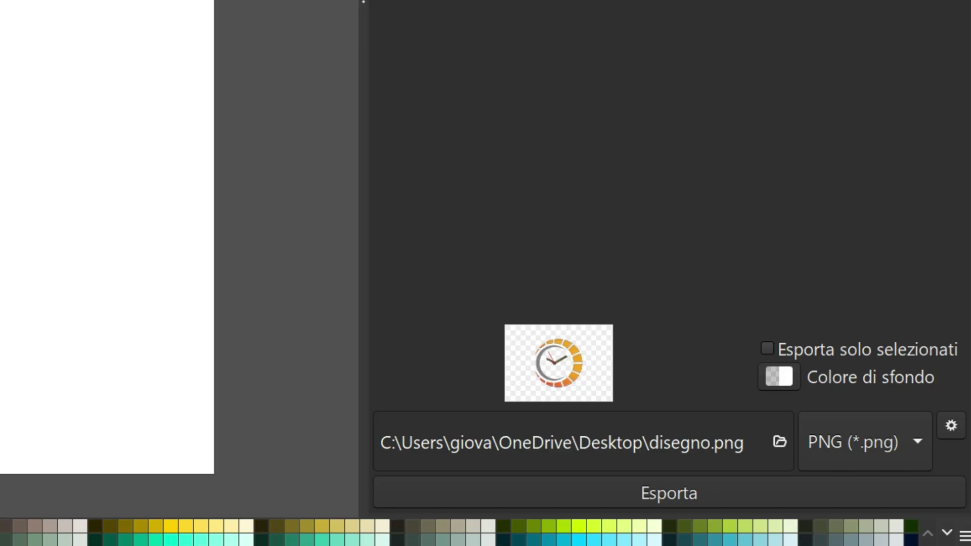
left_click(859, 443)
scroll(864, 480, "down", 1)
scroll(874, 518, "down", 2)
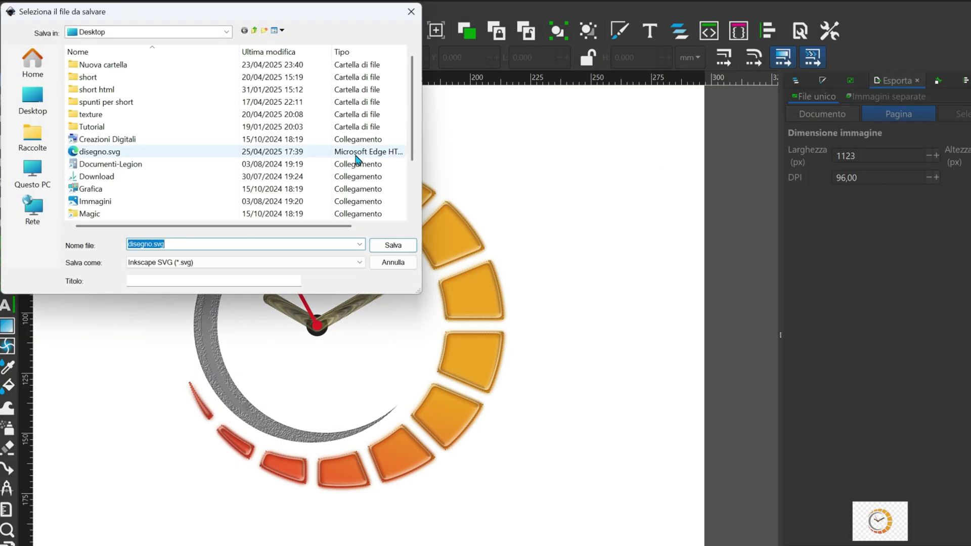
Review the save file-type list, from SVG to PDF and ODG, then cancel the dialog
left_click(355, 262)
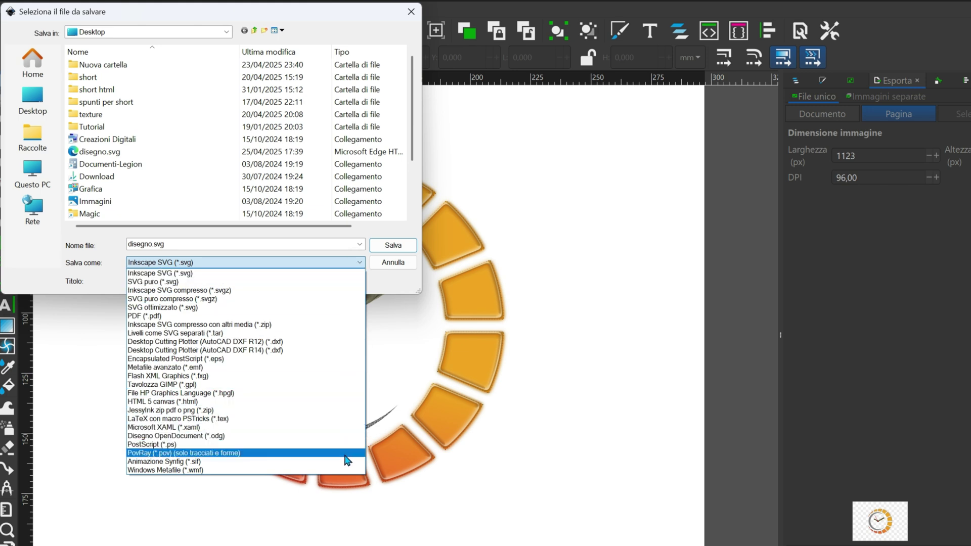
left_click(399, 261)
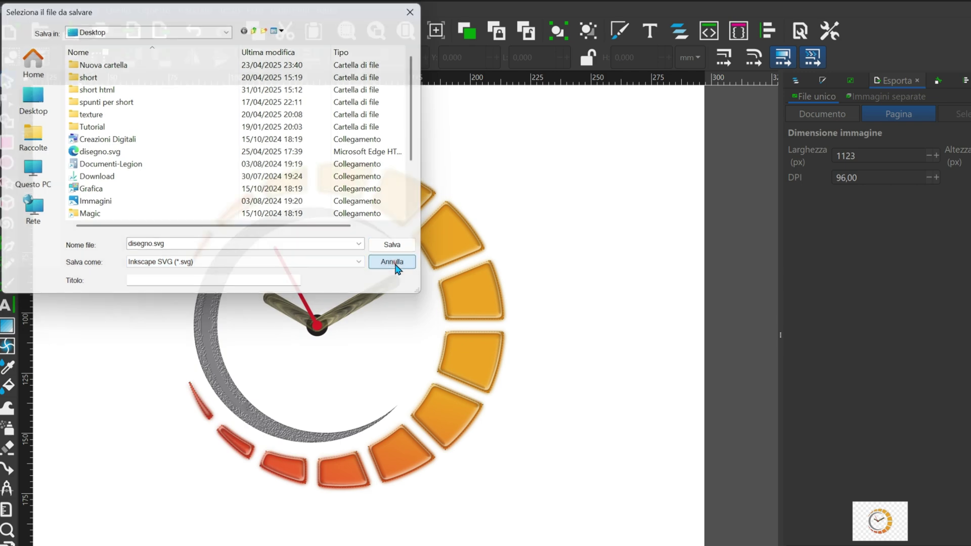